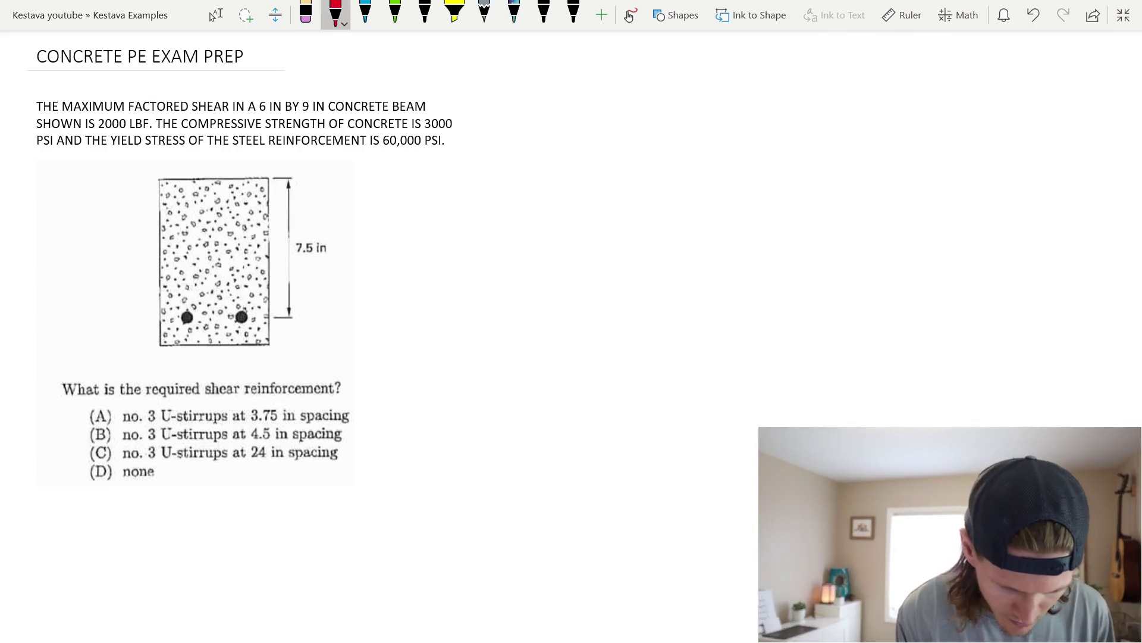
Draw a red width dimension line under the beam and label it 6".
mouse_move(158, 353)
left_mouse_down()
mouse_move(158, 366)
mouse_move(283, 360)
left_mouse_up()
left_click_drag(273, 351, 273, 365)
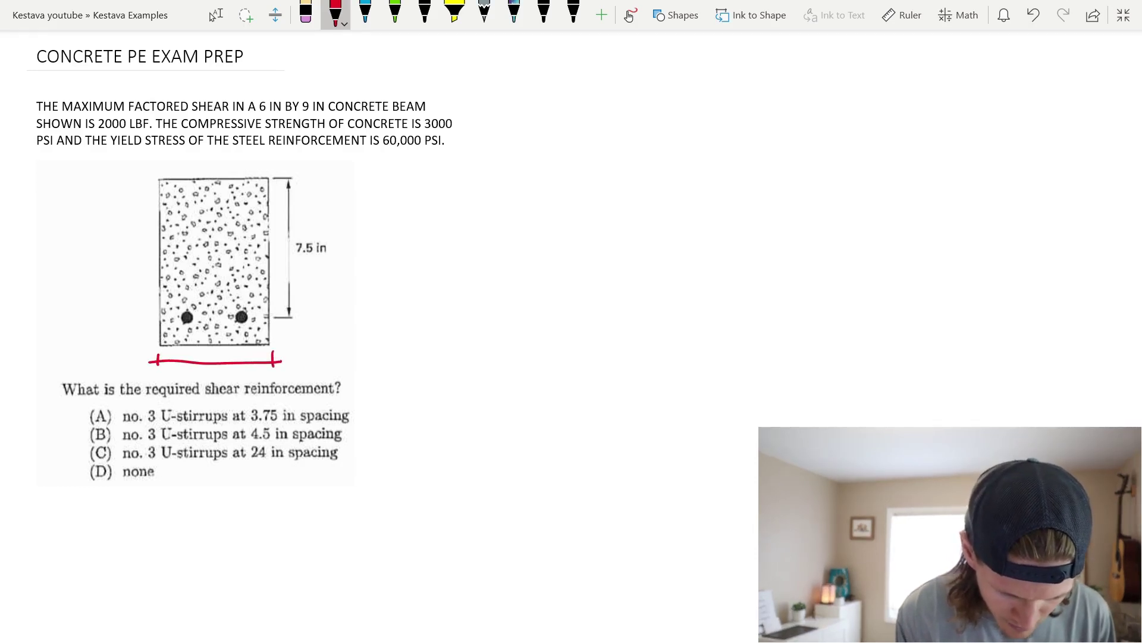
left_click_drag(165, 356, 158, 364)
left_click_drag(267, 355, 277, 365)
left_click(219, 369)
left_click_drag(209, 367, 224, 372)
Add a height dimension left of the beam labeled h = 9", and sketch a stirrup inside.
mouse_move(127, 180)
left_mouse_down()
mouse_move(145, 179)
mouse_move(133, 346)
mouse_move(146, 176)
left_mouse_up()
left_click_drag(122, 347, 146, 341)
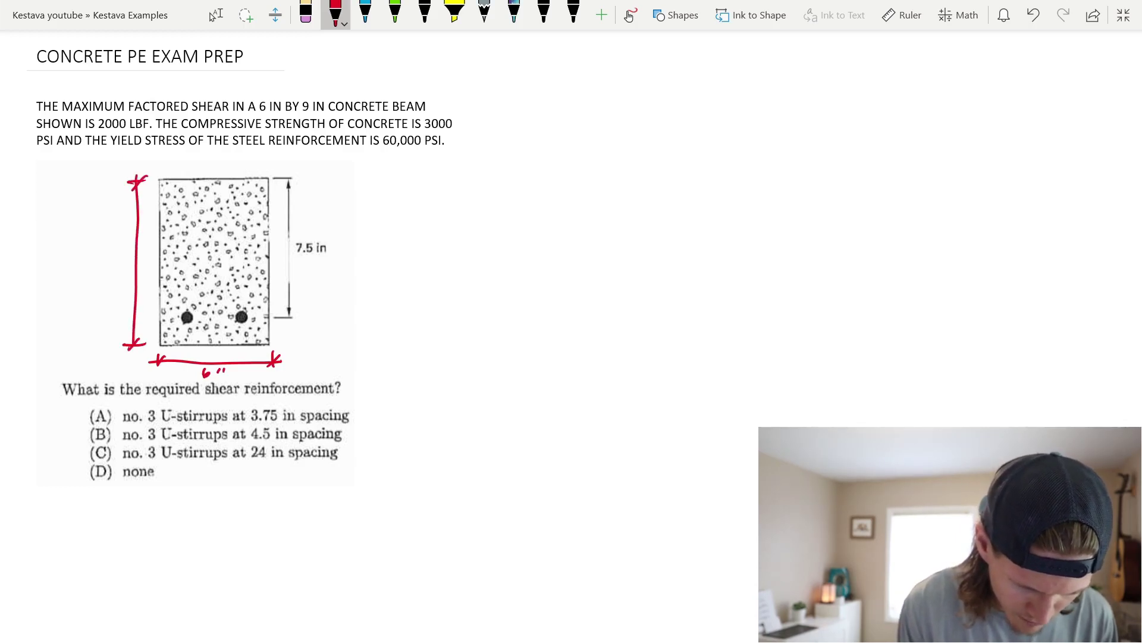
left_click_drag(72, 245, 73, 274)
mouse_move(73, 267)
left_mouse_down()
mouse_move(84, 277)
mouse_move(96, 253)
left_mouse_up()
left_click_drag(90, 262, 110, 263)
left_click_drag(122, 238, 120, 246)
left_click_drag(126, 237, 125, 244)
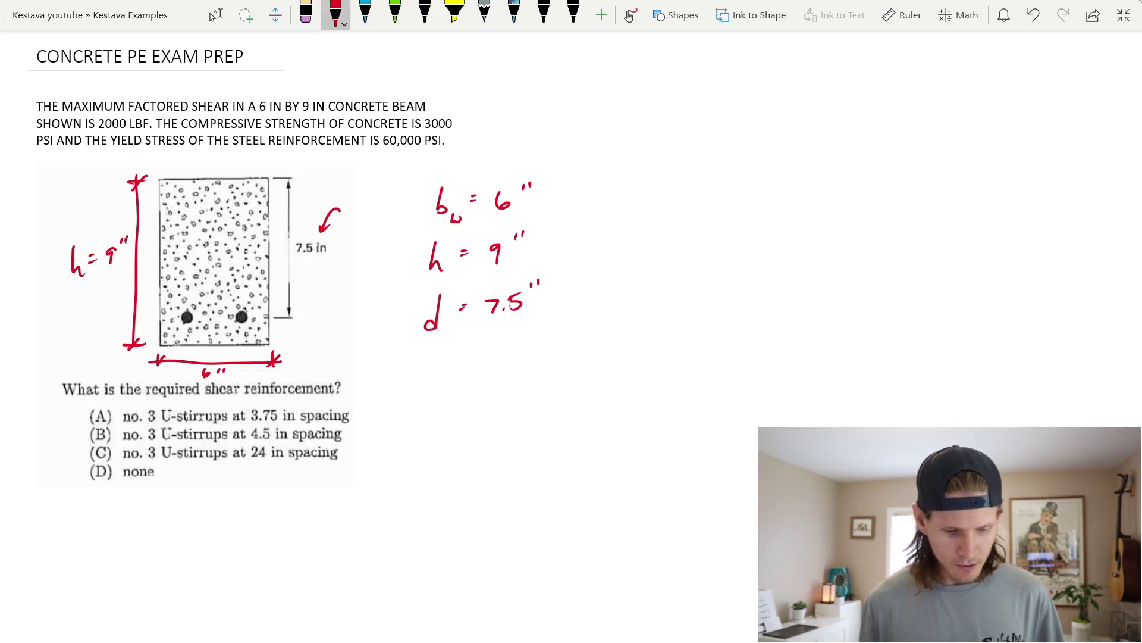
mouse_move(191, 195)
left_mouse_down()
mouse_move(181, 218)
mouse_move(188, 325)
mouse_move(250, 321)
mouse_move(241, 205)
left_mouse_up()
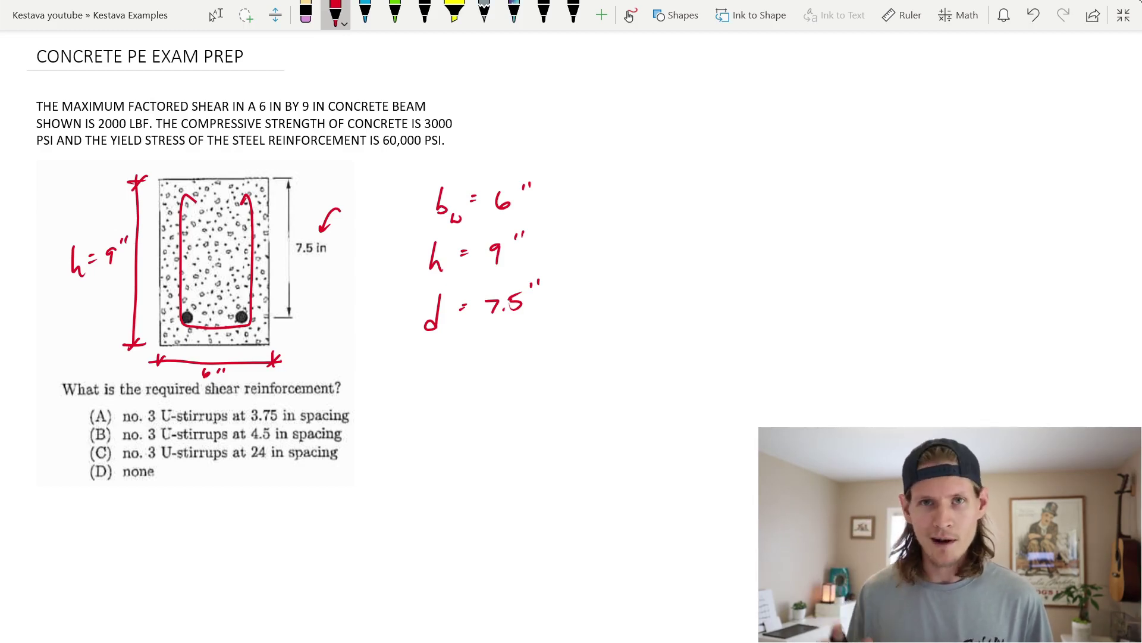
Underline FACTORED SHEAR in the problem and write Vu = 2K below.
scroll(392, 238, "down", 2)
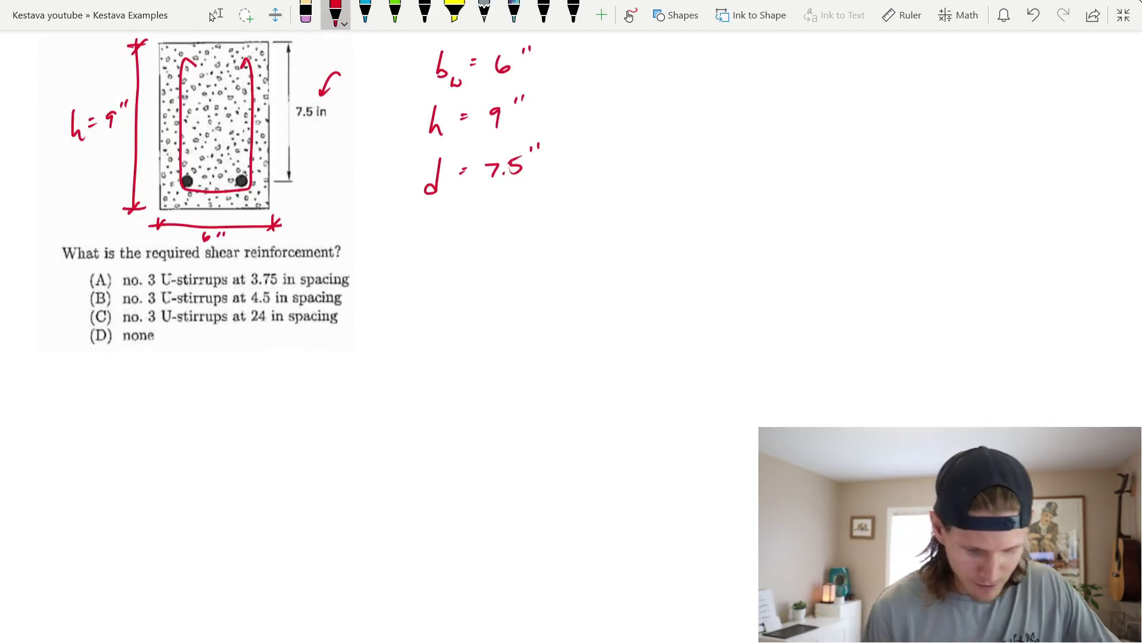
mouse_move(34, 423)
left_mouse_down()
mouse_move(40, 441)
mouse_move(59, 415)
mouse_move(66, 442)
left_mouse_up()
scroll(393, 238, "up", 2)
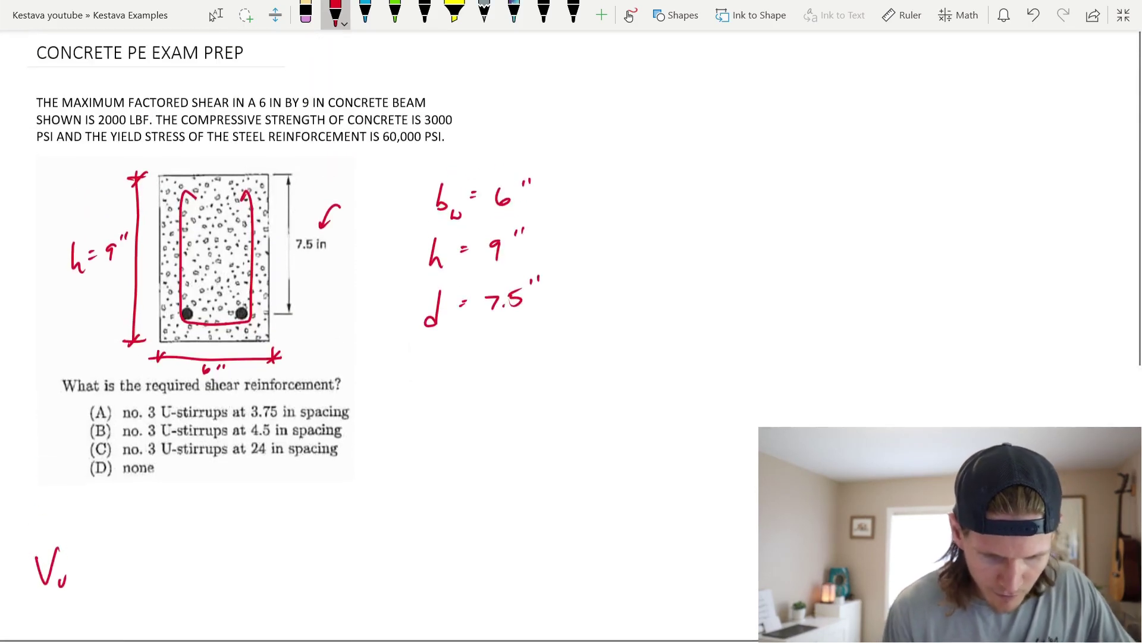
left_click_drag(178, 113, 228, 113)
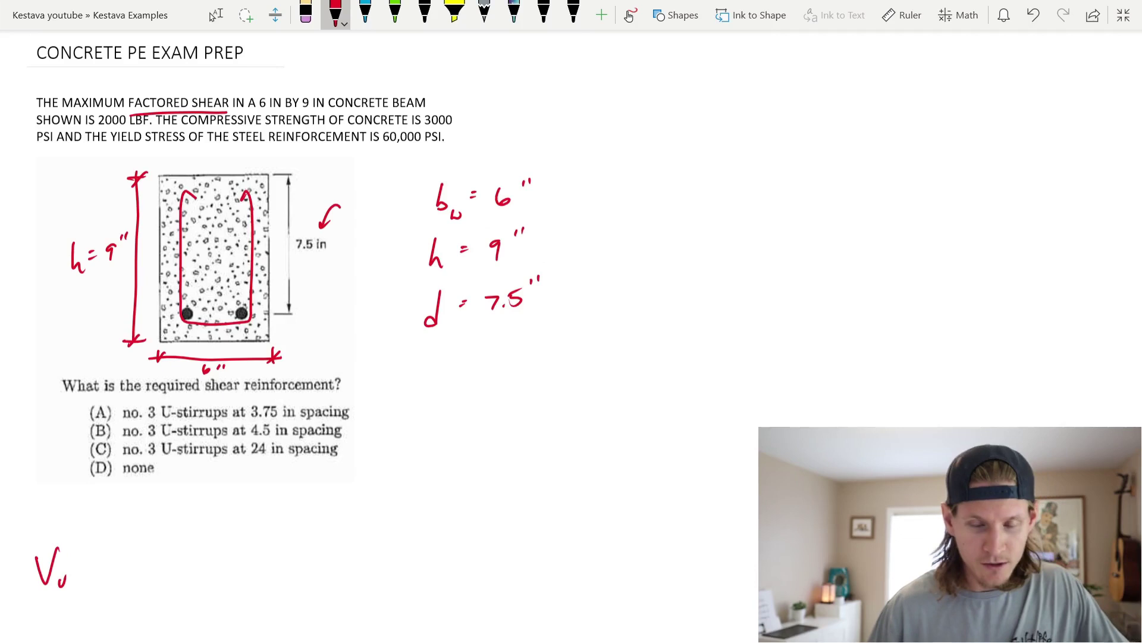
scroll(393, 297, "down", 1)
left_click(213, 16)
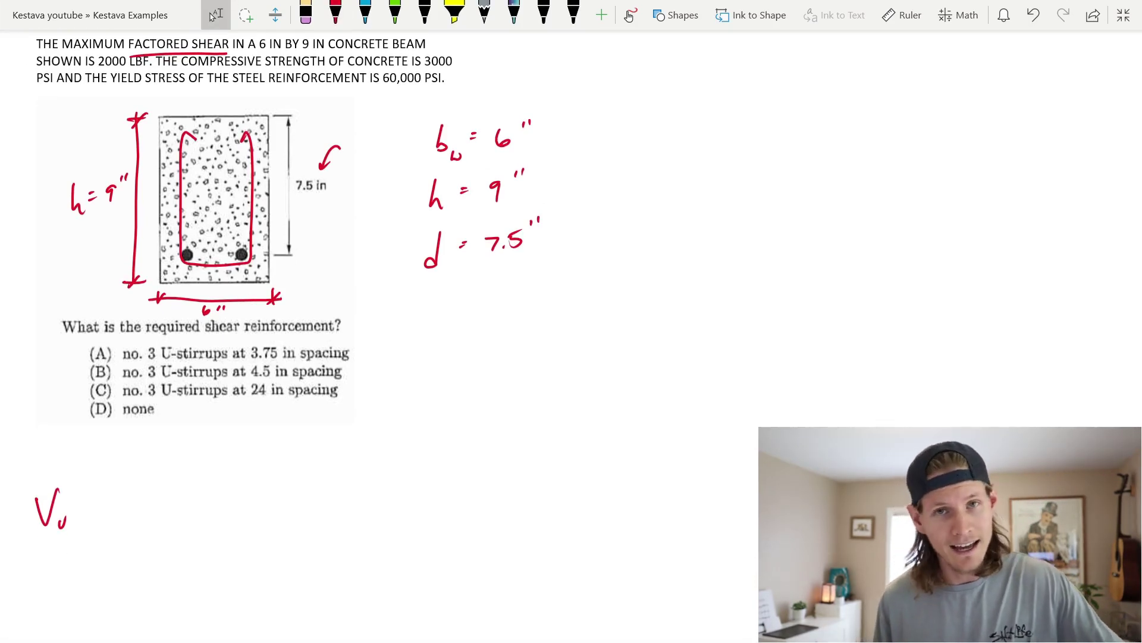
key("alt+d")
left_click_drag(87, 499, 136, 509)
mouse_move(152, 488)
left_mouse_down()
mouse_move(152, 505)
mouse_move(171, 503)
left_mouse_up()
Write ϕVn = ϕVc + ϕVs under Vu, erasing a stray mark along the way.
scroll(381, 298, "down", 3)
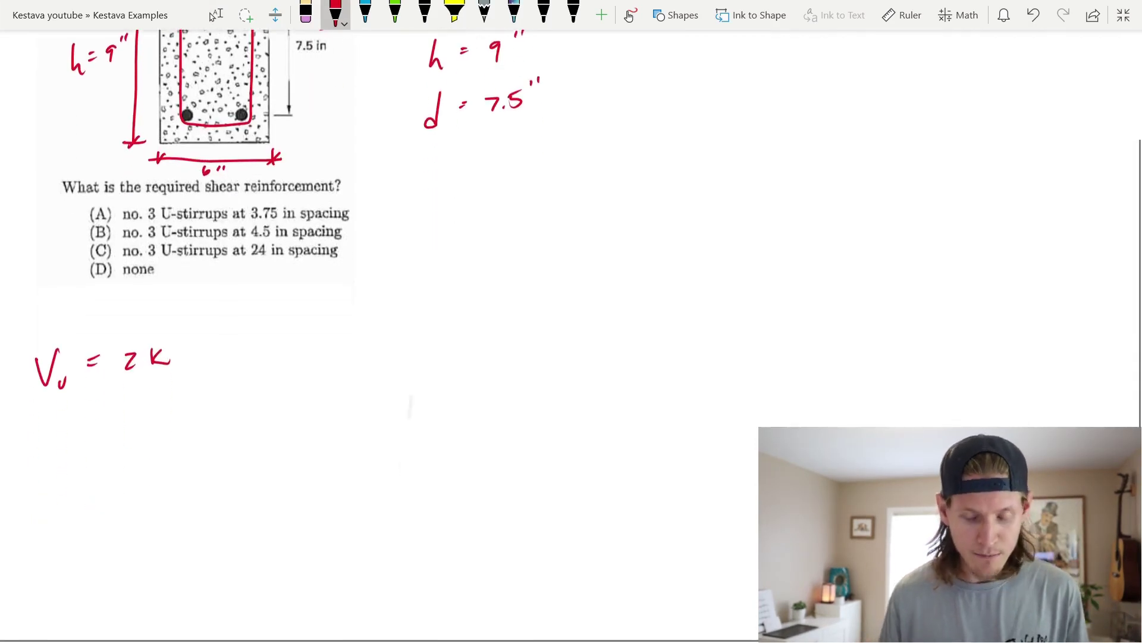
left_click(216, 15)
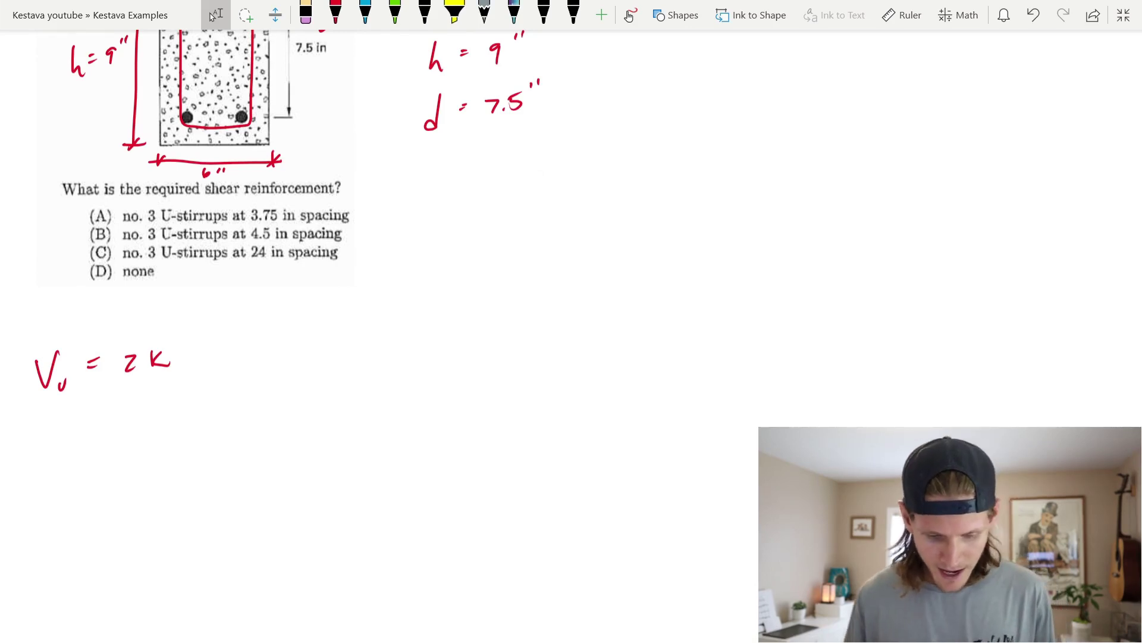
left_click(335, 12)
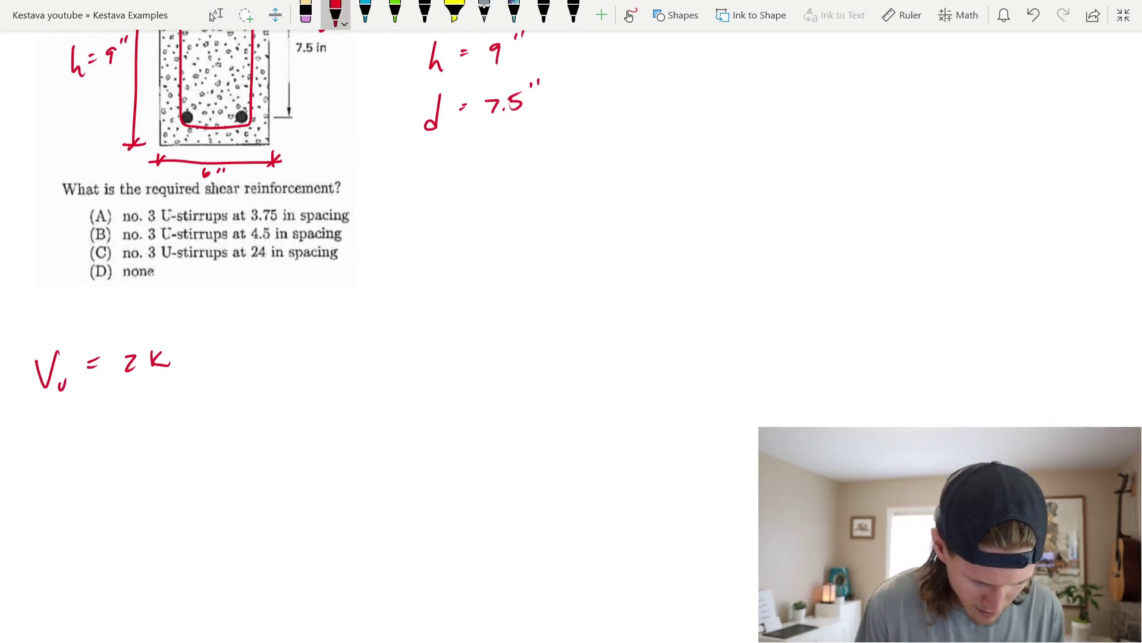
mouse_move(40, 437)
left_mouse_down()
mouse_move(26, 464)
mouse_move(60, 456)
mouse_move(73, 426)
mouse_move(82, 458)
mouse_move(112, 431)
left_mouse_up()
left_click_drag(105, 439, 139, 432)
left_click(305, 13)
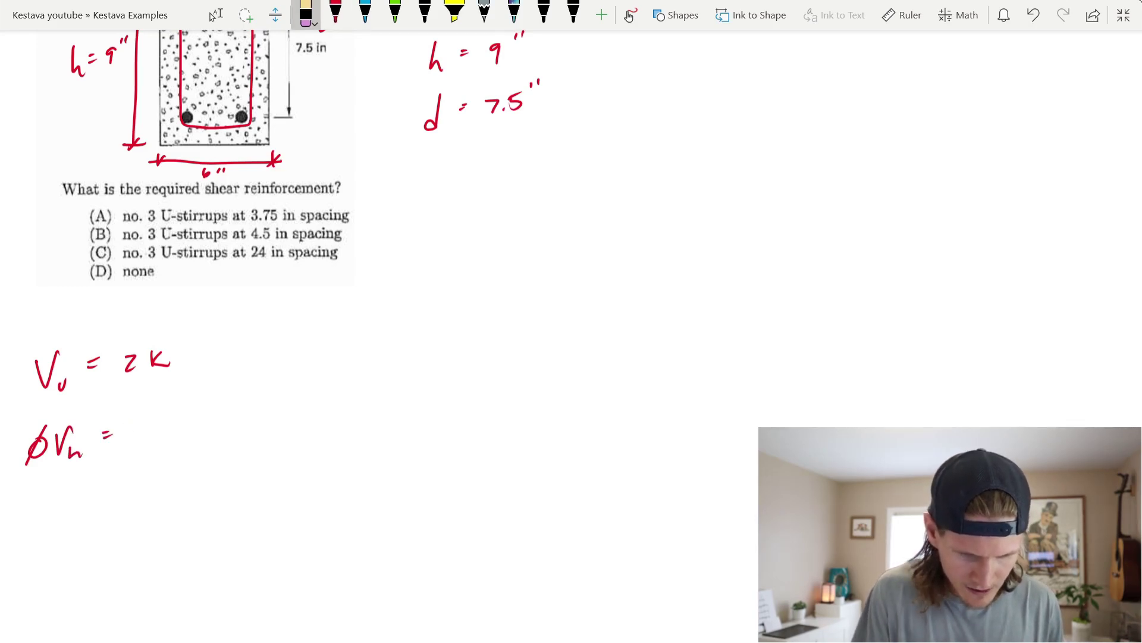
left_click(336, 13)
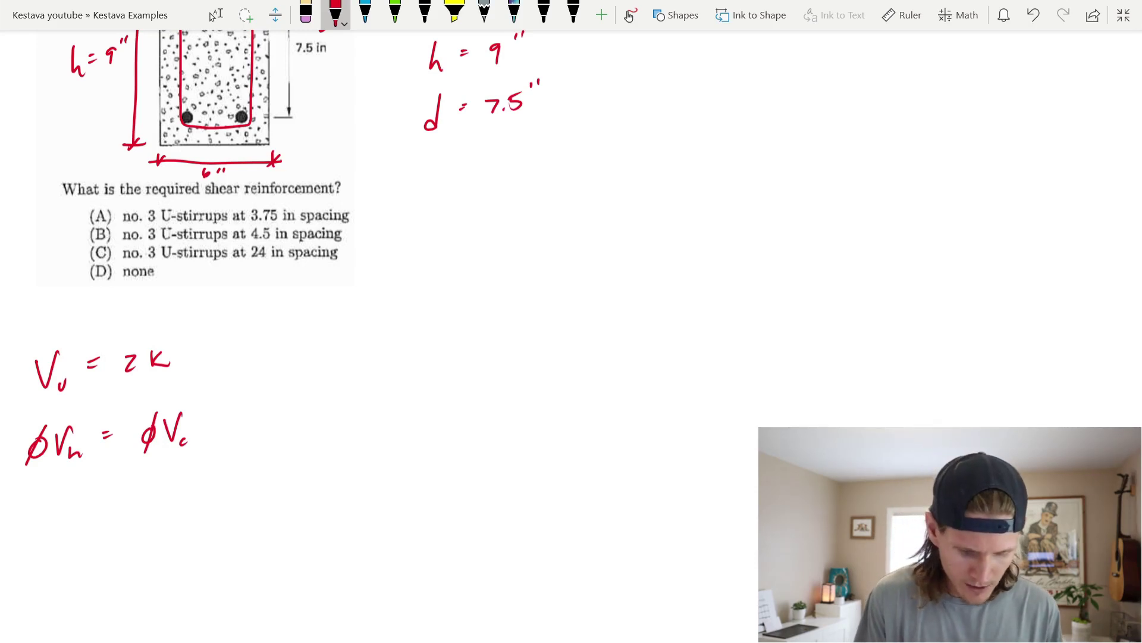
mouse_move(227, 419)
left_mouse_down()
mouse_move(226, 435)
mouse_move(266, 415)
left_mouse_up()
left_click_drag(272, 401, 259, 438)
mouse_move(283, 405)
left_mouse_down()
mouse_move(291, 427)
mouse_move(302, 397)
left_mouse_up()
left_click_drag(304, 421, 295, 439)
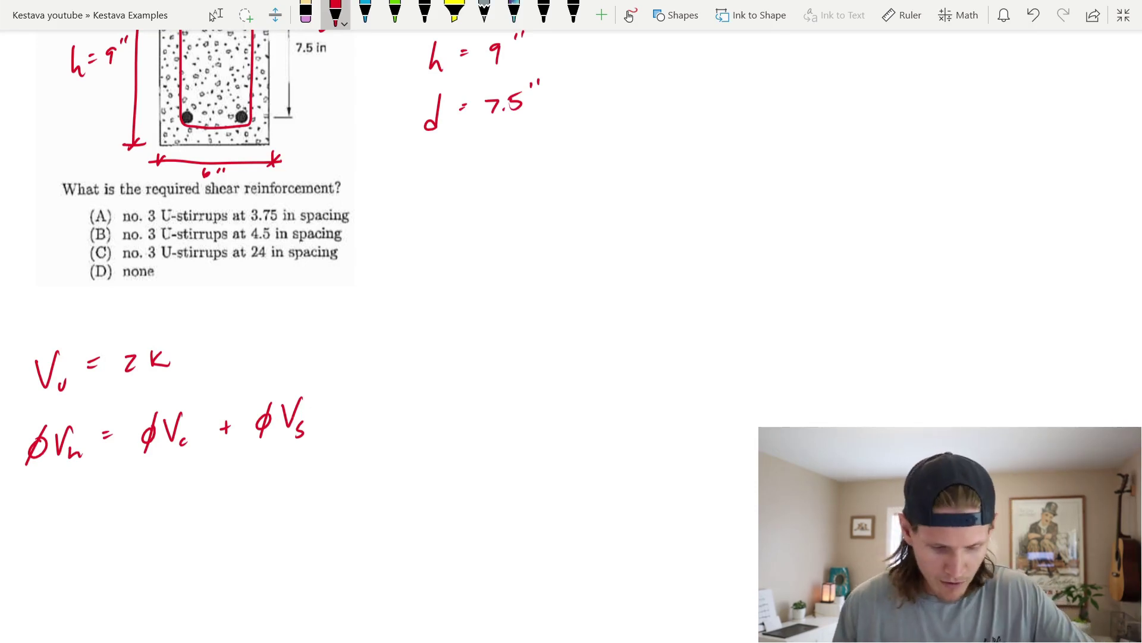
Mark ϕVs as unknown with an arrow and question mark, and draw an arrow up at ϕVc.
scroll(380, 238, "down", 3)
left_click(214, 15)
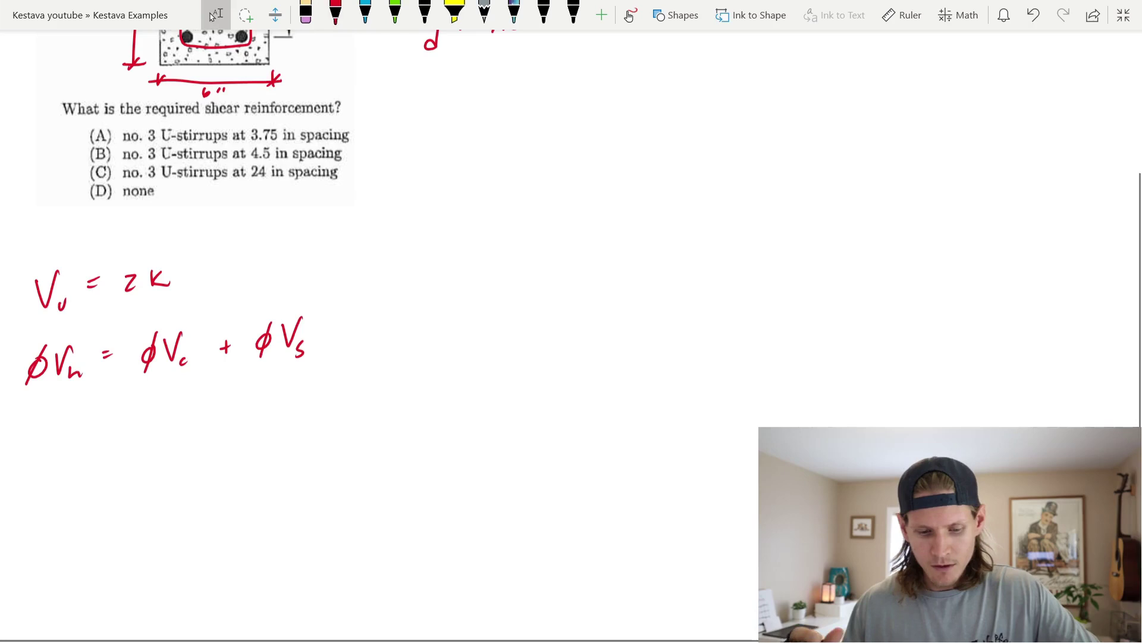
left_click(335, 12)
mouse_move(288, 372)
left_mouse_down()
mouse_move(288, 410)
mouse_move(290, 370)
mouse_move(294, 381)
left_mouse_up()
mouse_move(280, 422)
left_mouse_down()
mouse_move(289, 433)
mouse_move(288, 375)
left_mouse_up()
left_click(290, 445)
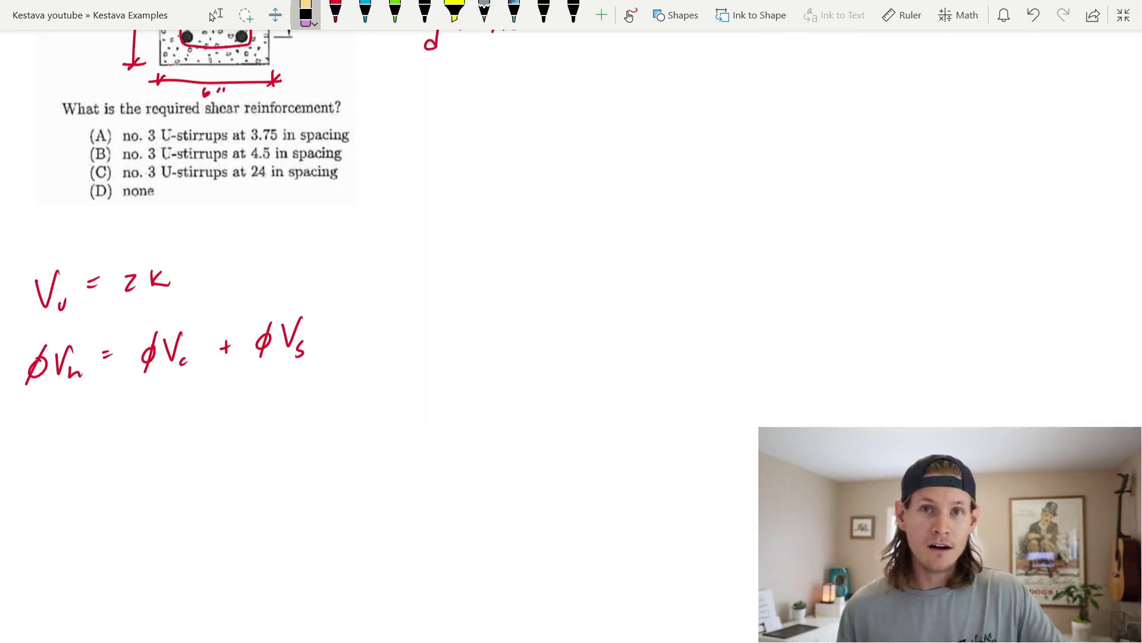
left_click(335, 13)
mouse_move(168, 381)
left_mouse_down()
mouse_move(168, 414)
mouse_move(175, 389)
left_mouse_up()
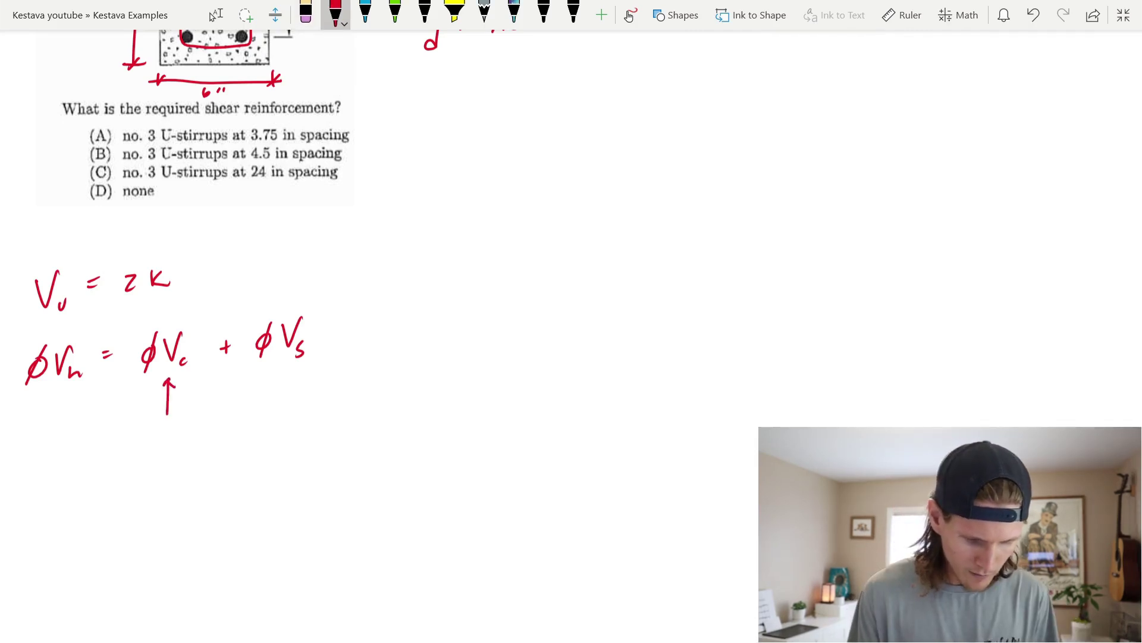
Write ϕVc → CH. 22 on a new line below.
left_click_drag(44, 467, 44, 465)
left_click_drag(51, 451, 40, 485)
mouse_move(62, 460)
left_mouse_down()
mouse_move(68, 482)
mouse_move(79, 454)
left_mouse_up()
left_click_drag(83, 480, 147, 468)
mouse_move(137, 461)
left_mouse_down()
mouse_move(139, 475)
mouse_move(195, 471)
left_mouse_up()
left_click_drag(195, 464, 203, 464)
mouse_move(203, 456)
left_mouse_down()
mouse_move(203, 470)
mouse_move(307, 458)
left_mouse_up()
Follow CH. 22 with the code reference ACI 318-.
left_click_drag(297, 450, 321, 456)
mouse_move(327, 440)
left_mouse_down()
mouse_move(327, 455)
mouse_move(340, 437)
left_mouse_up()
left_click_drag(322, 456, 374, 448)
left_click_drag(389, 431, 383, 437)
left_click_drag(384, 437, 387, 447)
left_click_drag(395, 443, 405, 443)
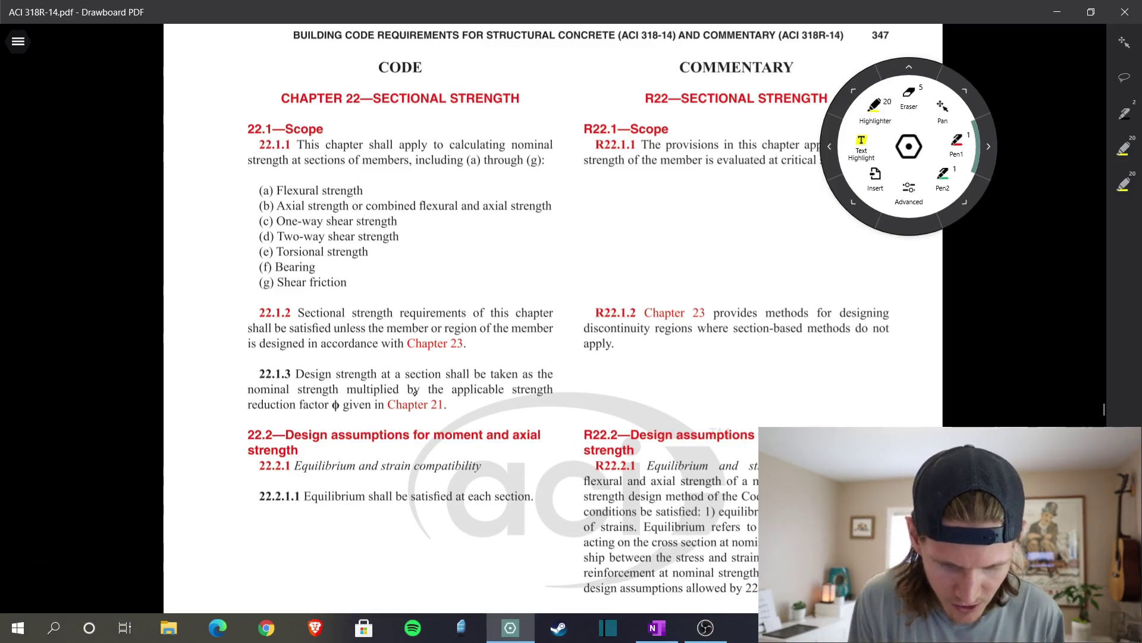
In the ACI 318 PDF, underline the Chapter 22 heading and circle the Vc = 2λ√f'c bw d equation.
left_click_drag(281, 118, 540, 118)
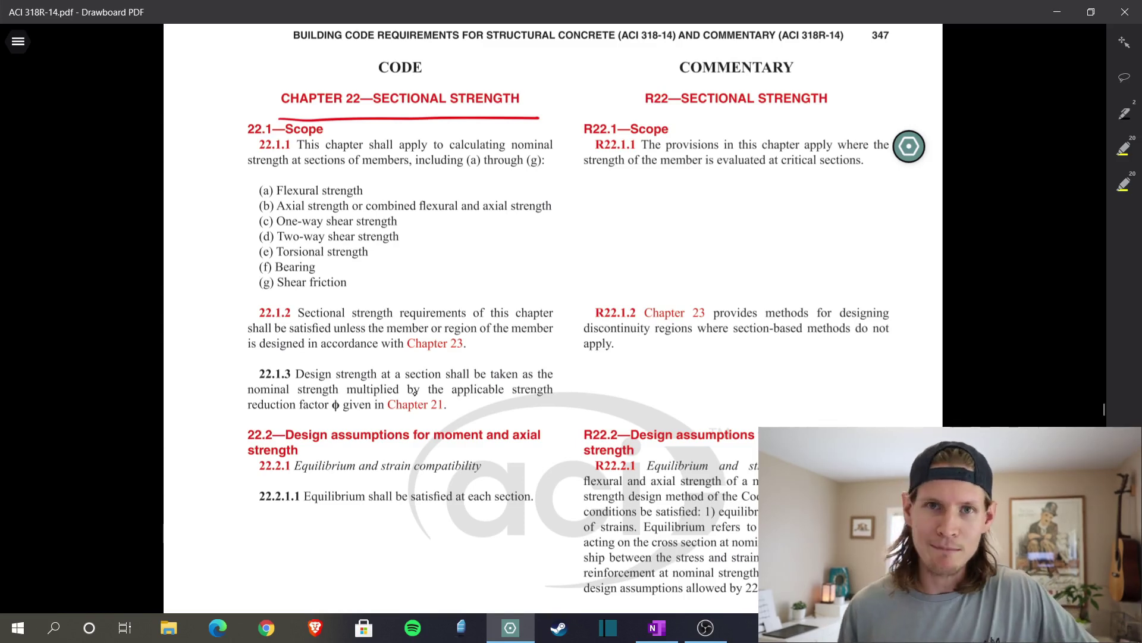
scroll(415, 392, "down", 1)
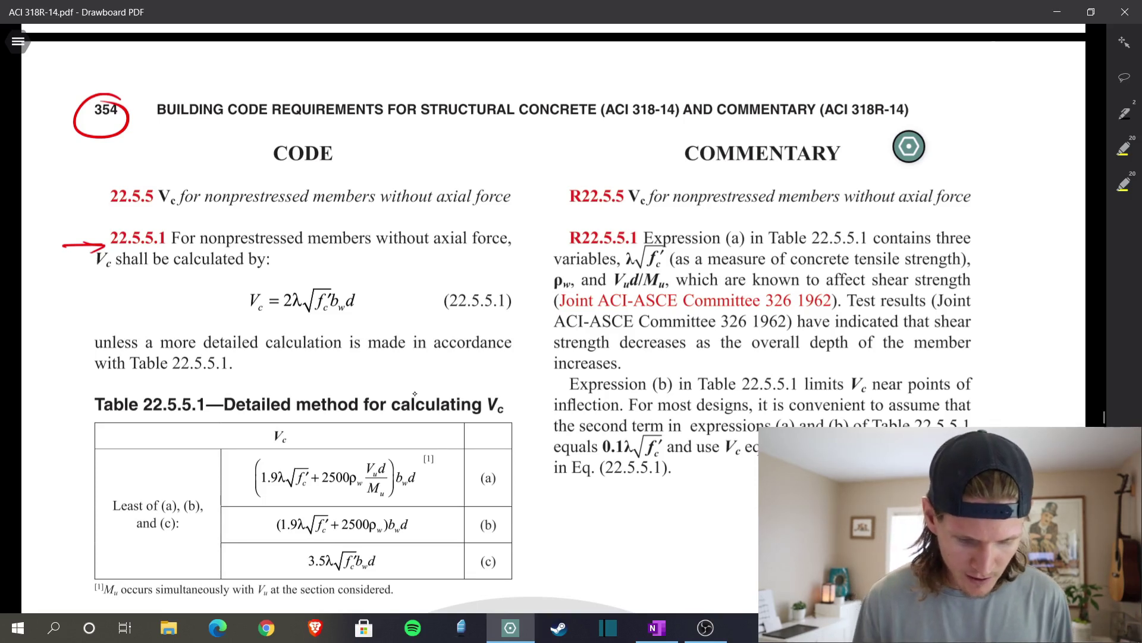
left_click_drag(360, 279, 321, 276)
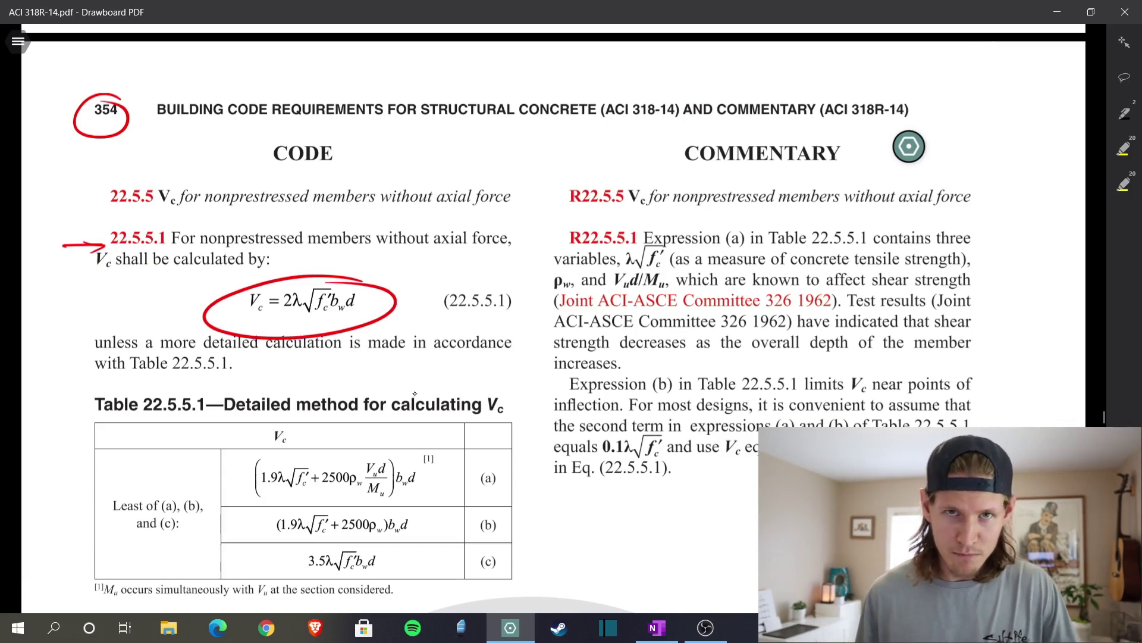
Start a new notes line ϕVc → (0.75), labeling 0.75 as ϕ.
mouse_move(54, 285)
left_mouse_down()
mouse_move(52, 307)
mouse_move(96, 270)
mouse_move(91, 308)
mouse_move(165, 289)
left_mouse_up()
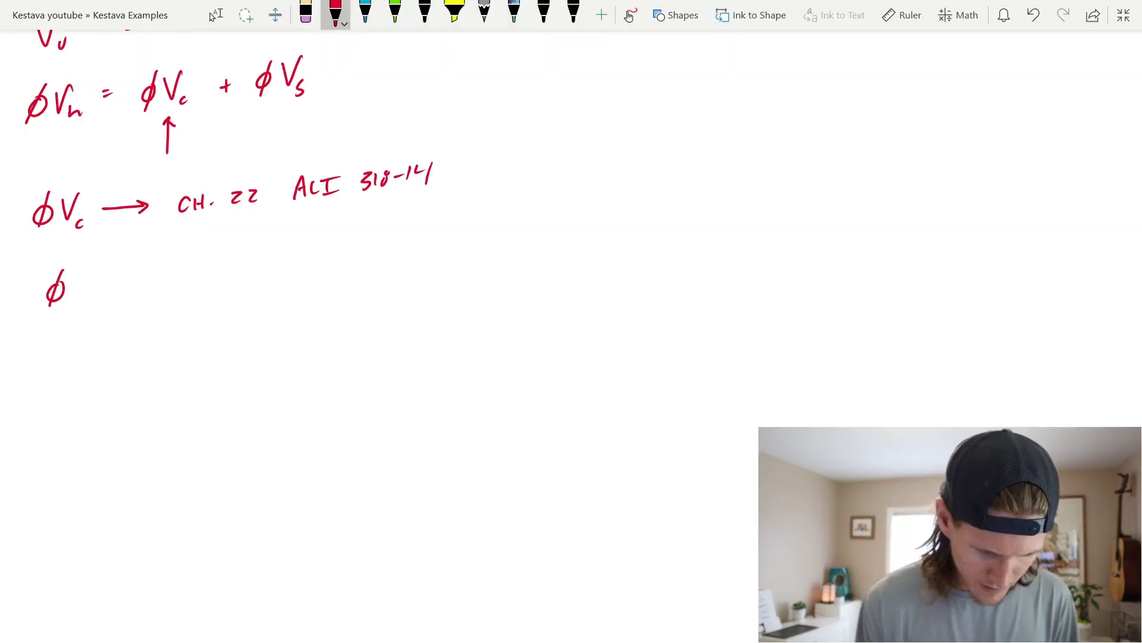
mouse_move(201, 268)
left_mouse_down()
mouse_move(191, 296)
mouse_move(213, 278)
mouse_move(241, 287)
mouse_move(262, 268)
left_mouse_up()
left_click(224, 283)
mouse_move(231, 236)
left_mouse_down()
mouse_move(268, 258)
mouse_move(273, 293)
left_mouse_up()
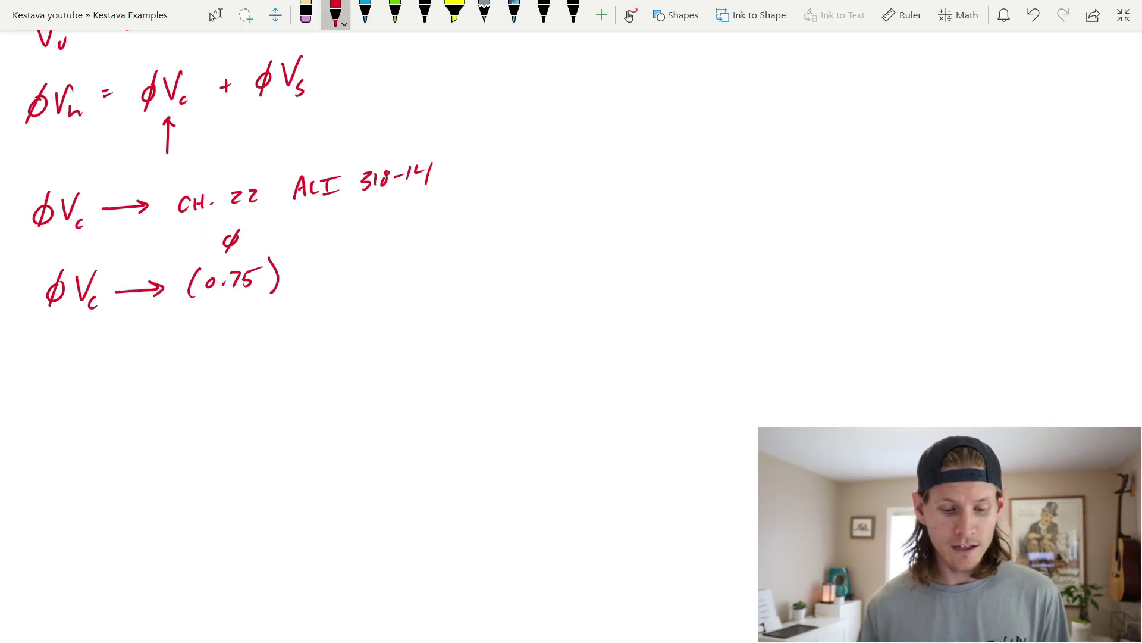
Extend the ϕVc line with (2), (λ) labeled 1.0, and √f'c.
mouse_move(294, 255)
left_mouse_down()
mouse_move(288, 289)
mouse_move(310, 276)
mouse_move(322, 285)
left_mouse_up()
mouse_move(347, 248)
left_mouse_down()
mouse_move(342, 284)
mouse_move(376, 276)
left_mouse_up()
mouse_move(369, 263)
left_mouse_down()
mouse_move(381, 242)
mouse_move(381, 286)
left_mouse_up()
mouse_move(351, 215)
left_mouse_down()
mouse_move(350, 228)
mouse_move(370, 217)
left_mouse_up()
left_click(359, 226)
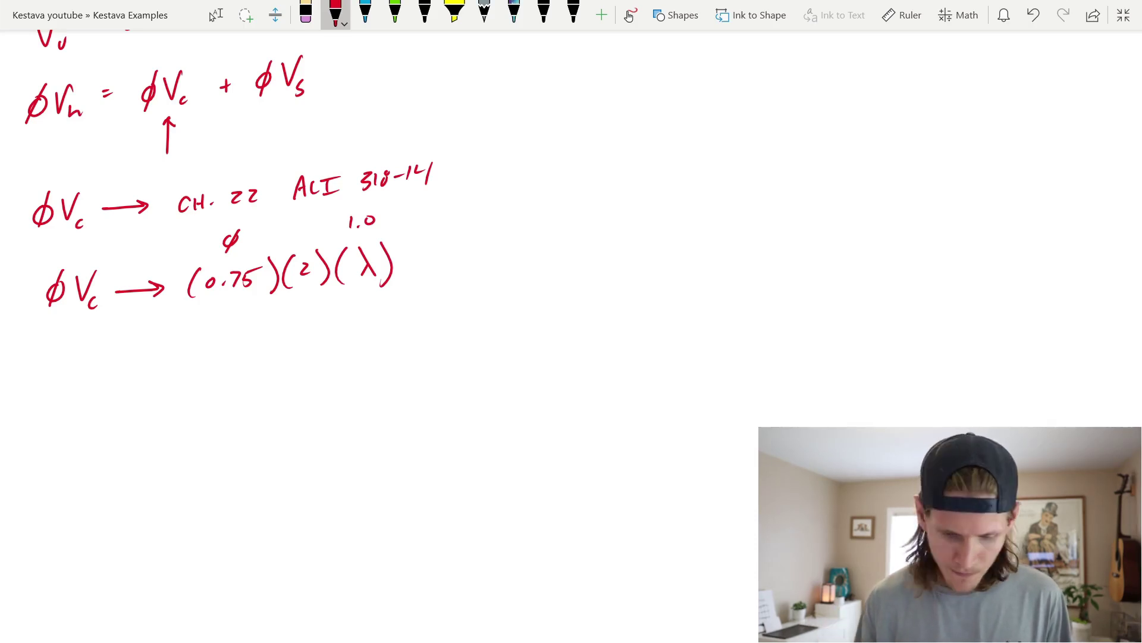
mouse_move(405, 275)
left_mouse_down()
mouse_move(439, 235)
mouse_move(494, 230)
mouse_move(433, 275)
mouse_move(442, 262)
left_mouse_up()
left_click_drag(452, 250, 466, 275)
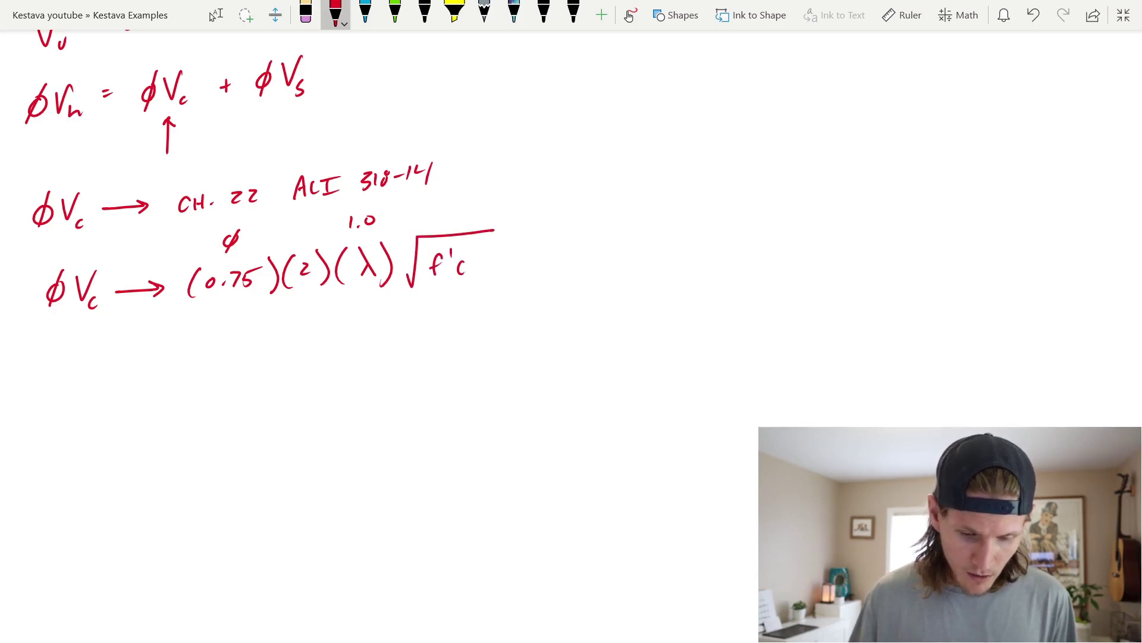
Underline the concrete strength in the problem and write f'c = 3 KSI among the givens.
scroll(619, 457, "up", 10)
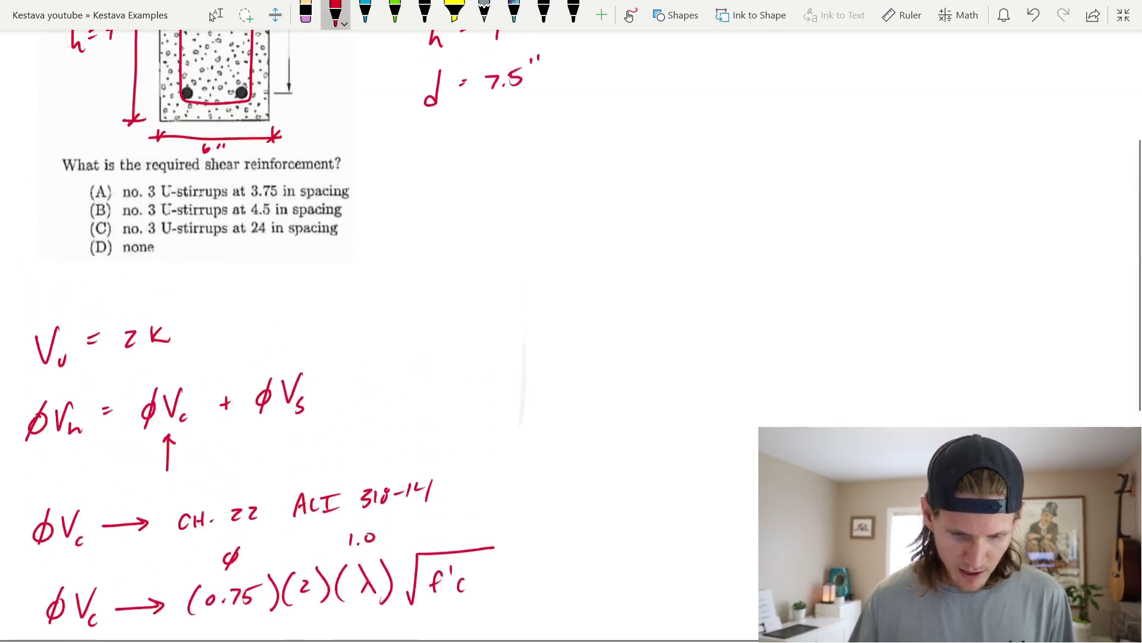
scroll(619, 457, "down", 3)
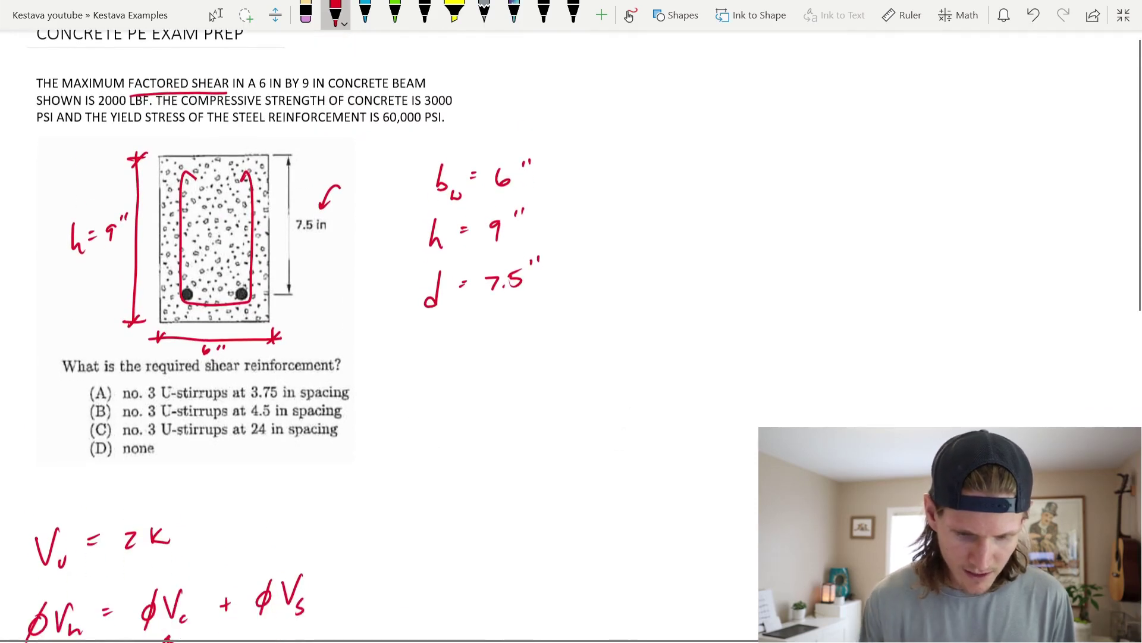
left_click_drag(421, 112, 455, 111)
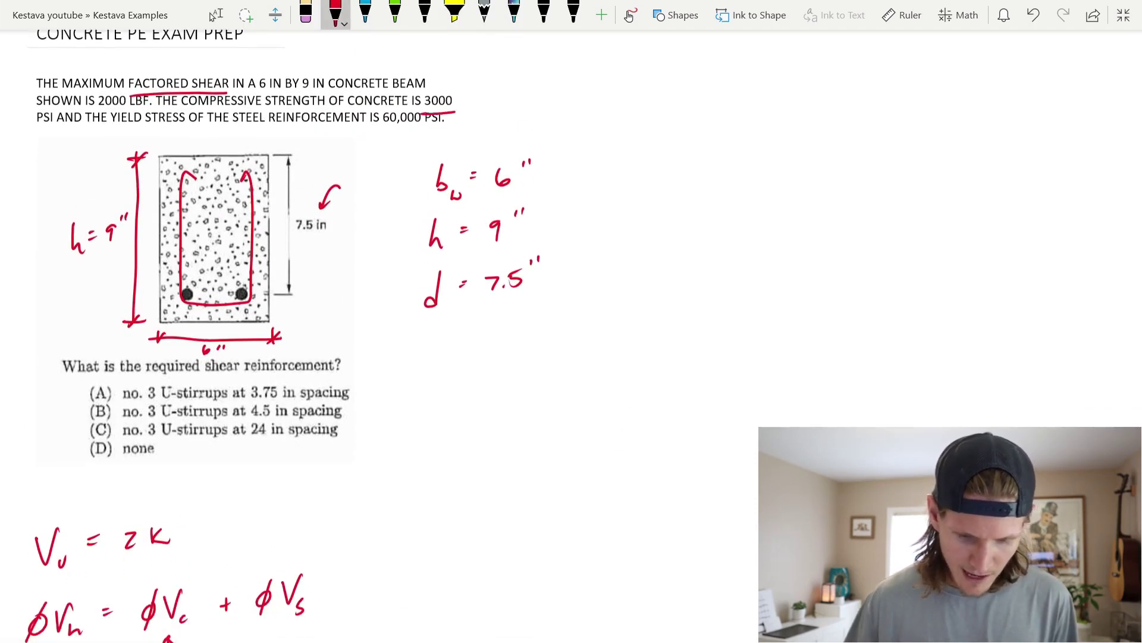
scroll(619, 457, "down", 5)
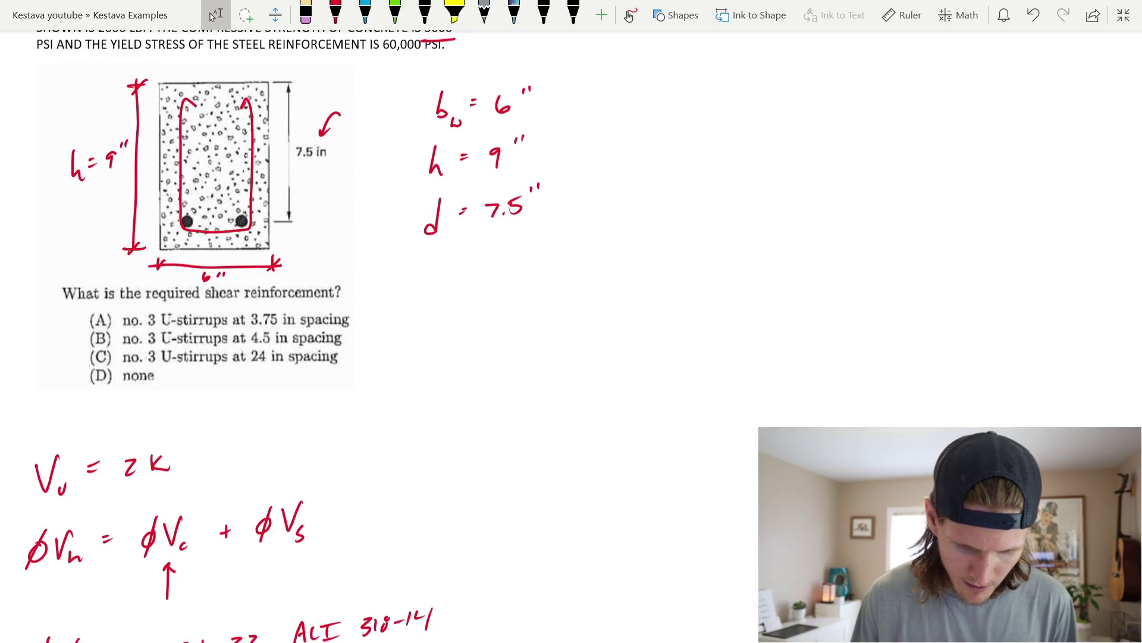
mouse_move(439, 256)
left_mouse_down()
mouse_move(429, 285)
mouse_move(458, 282)
left_mouse_up()
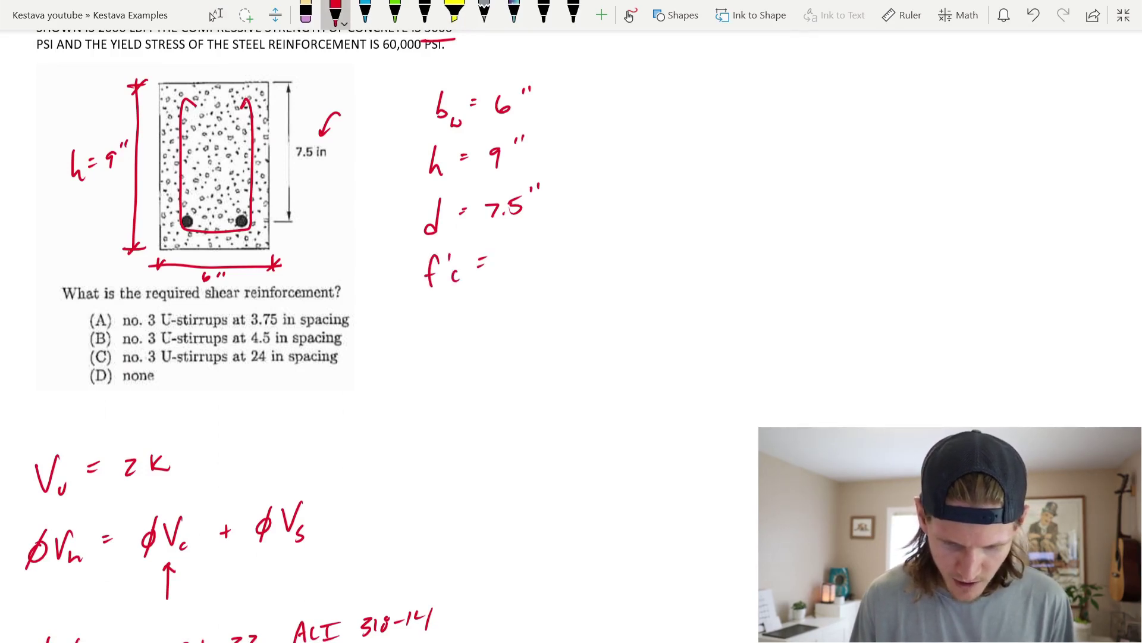
mouse_move(506, 250)
left_mouse_down()
mouse_move(515, 260)
mouse_move(505, 268)
left_mouse_up()
mouse_move(529, 251)
left_mouse_down()
mouse_move(529, 264)
mouse_move(544, 264)
left_mouse_up()
left_click_drag(555, 250, 550, 263)
left_click_drag(565, 250, 565, 263)
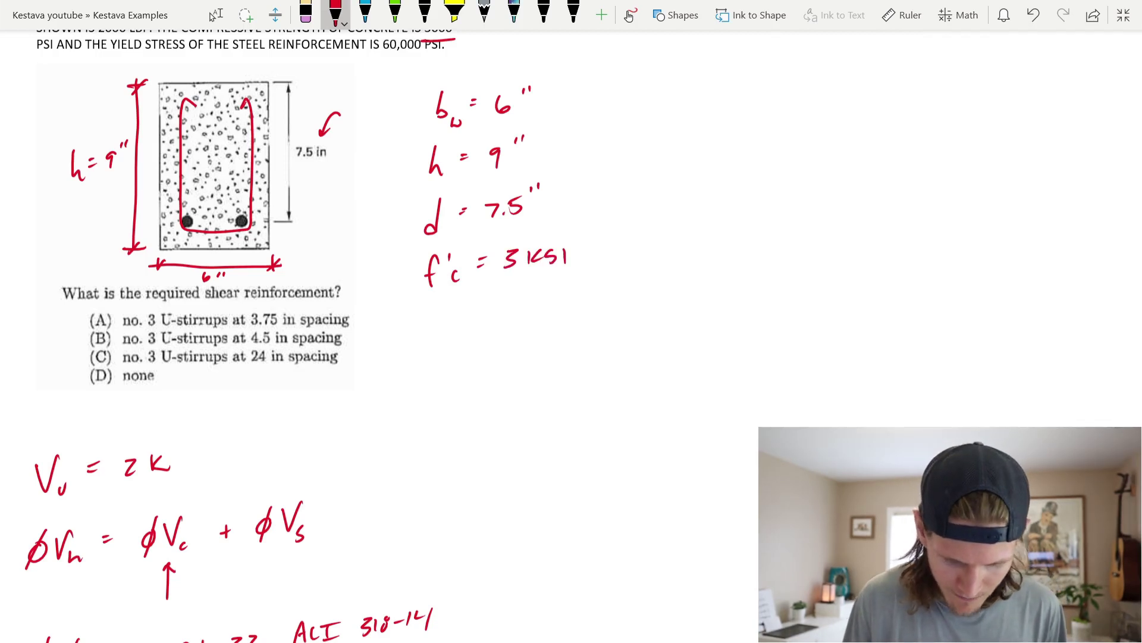
Add fy = 60 KSI as the steel yield strength.
mouse_move(438, 311)
left_mouse_down()
mouse_move(427, 338)
mouse_move(437, 327)
left_mouse_up()
mouse_move(446, 324)
left_mouse_down()
mouse_move(453, 344)
mouse_move(477, 308)
left_mouse_up()
mouse_move(469, 320)
left_mouse_down()
mouse_move(519, 306)
mouse_move(538, 315)
left_mouse_up()
left_click_drag(552, 300, 543, 309)
left_click_drag(542, 310, 551, 311)
left_click_drag(567, 297, 567, 312)
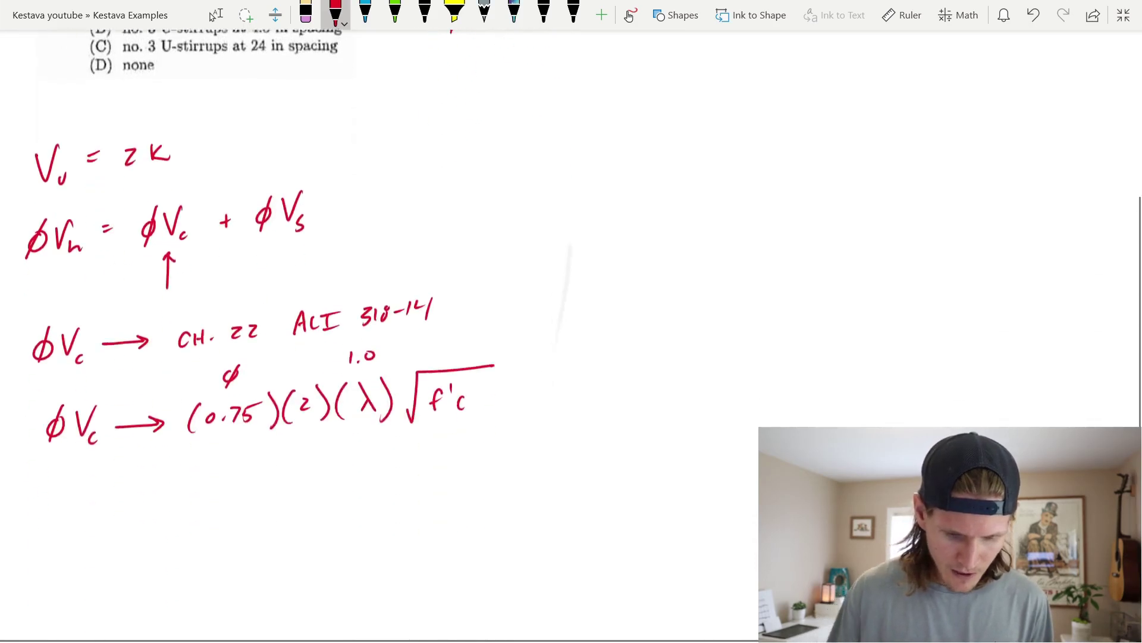
Replace f'c under the root with 3000 psi and add the (6") width factor.
scroll(381, 321, "down", 3)
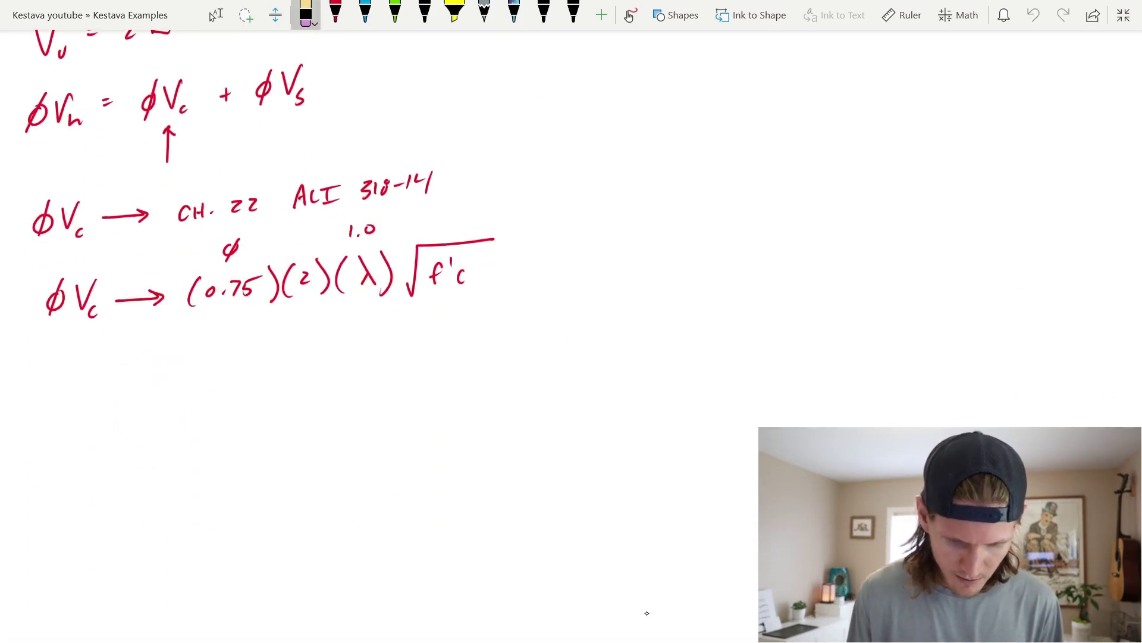
mouse_move(431, 274)
left_mouse_down()
mouse_move(464, 277)
mouse_move(431, 277)
mouse_move(448, 260)
mouse_move(479, 260)
left_mouse_up()
left_click(335, 12)
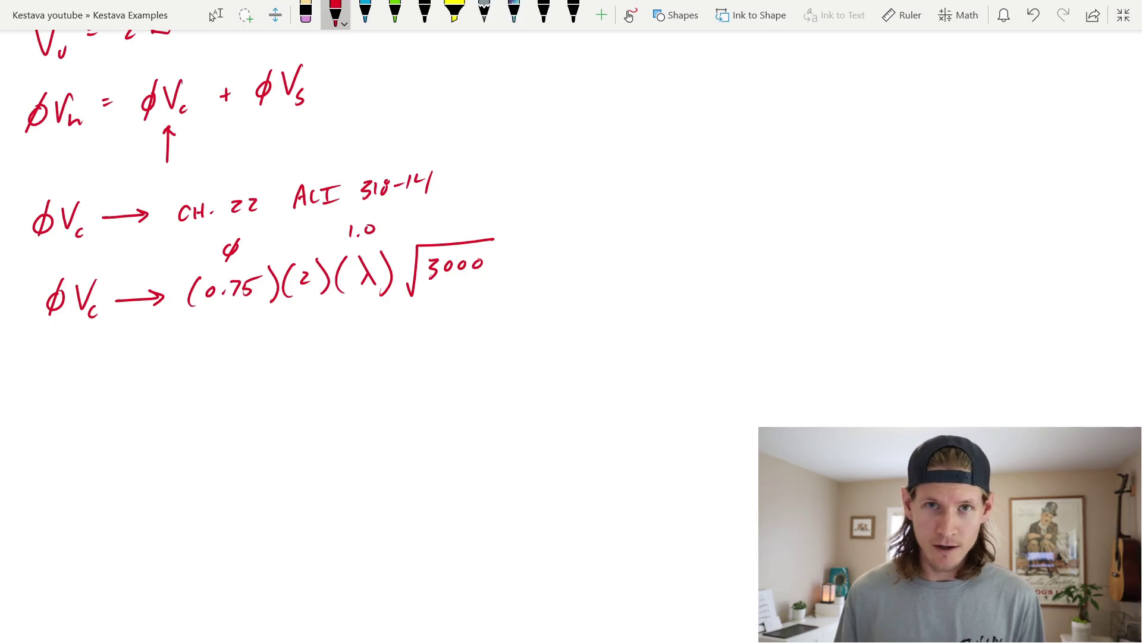
left_click_drag(490, 271, 496, 259)
left_click_drag(503, 258, 499, 269)
left_click_drag(508, 259, 507, 268)
left_click_drag(540, 235, 528, 282)
mouse_move(549, 246)
left_mouse_down()
mouse_move(547, 267)
mouse_move(555, 257)
left_mouse_up()
left_click_drag(562, 236, 566, 243)
mouse_move(569, 229)
left_mouse_down()
mouse_move(582, 250)
mouse_move(573, 277)
mouse_move(589, 275)
left_mouse_up()
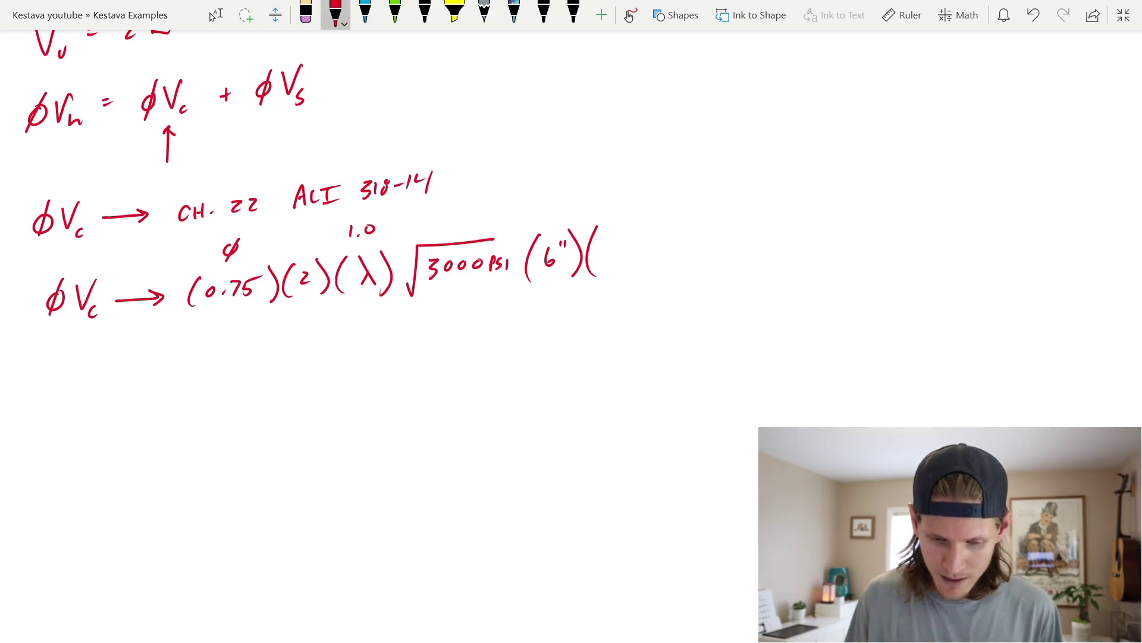
Add the (7.5") depth factor, giving = 3.7 KIPS, double-underlined.
scroll(647, 613, "up", 6)
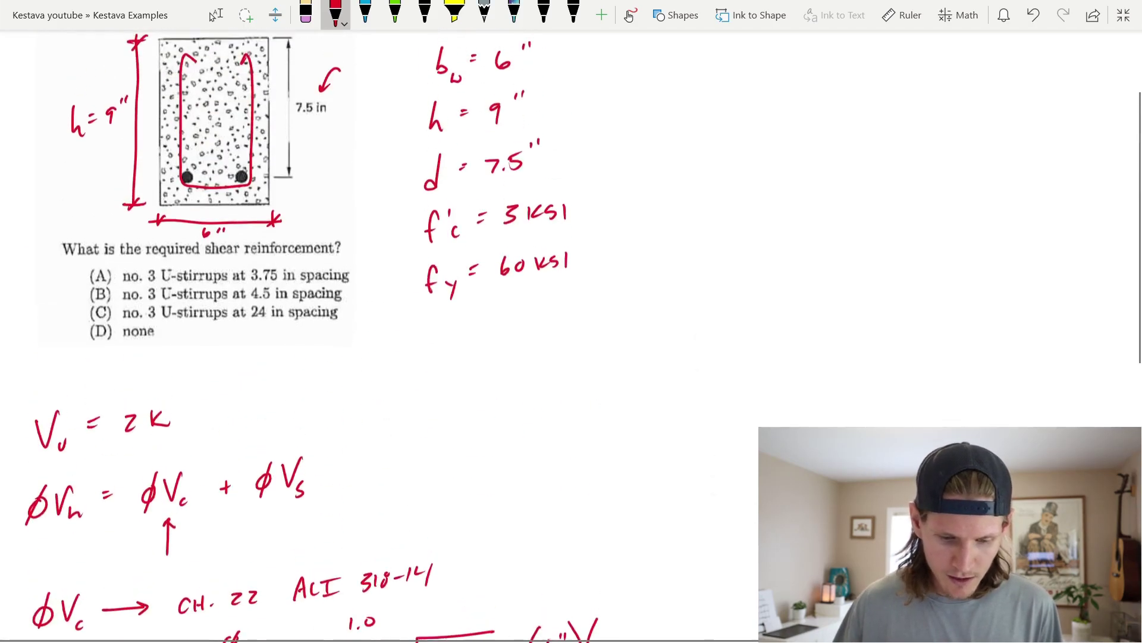
scroll(647, 613, "down", 5)
left_click_drag(600, 301, 620, 315)
left_click(616, 313)
mouse_move(623, 299)
left_mouse_down()
mouse_move(636, 297)
mouse_move(652, 332)
left_mouse_up()
left_click_drag(682, 293, 791, 295)
left_click(738, 298)
left_click_drag(804, 279, 804, 293)
left_click_drag(809, 294, 810, 276)
left_click_drag(827, 274, 819, 292)
left_click_drag(497, 253, 488, 285)
left_click_drag(482, 269, 488, 284)
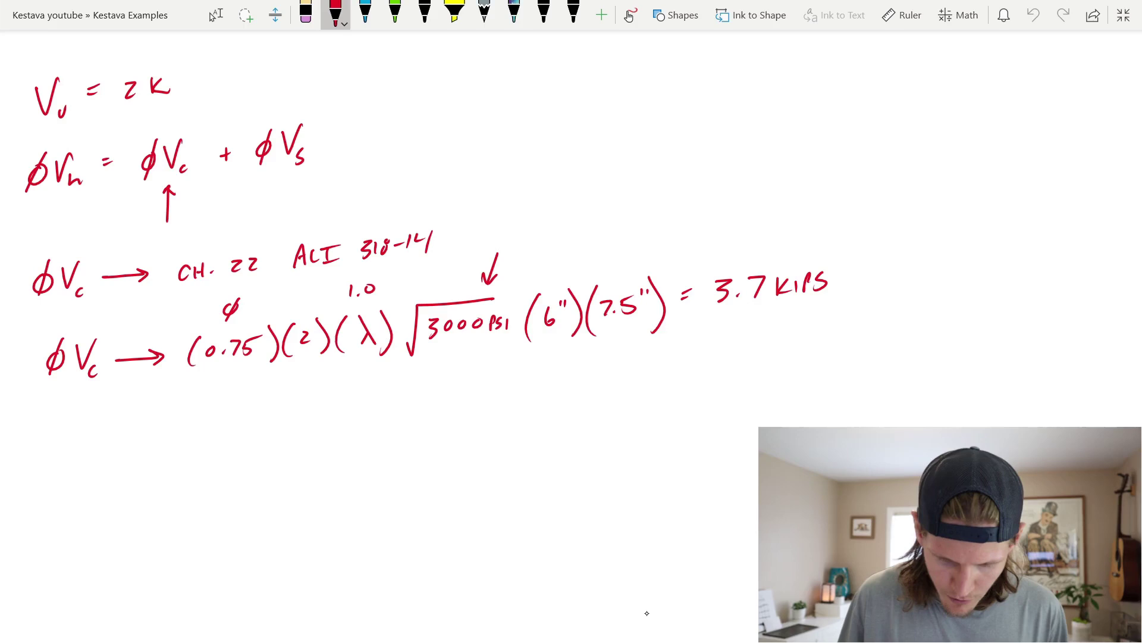
mouse_move(712, 320)
left_mouse_down()
mouse_move(827, 307)
mouse_move(827, 319)
left_mouse_up()
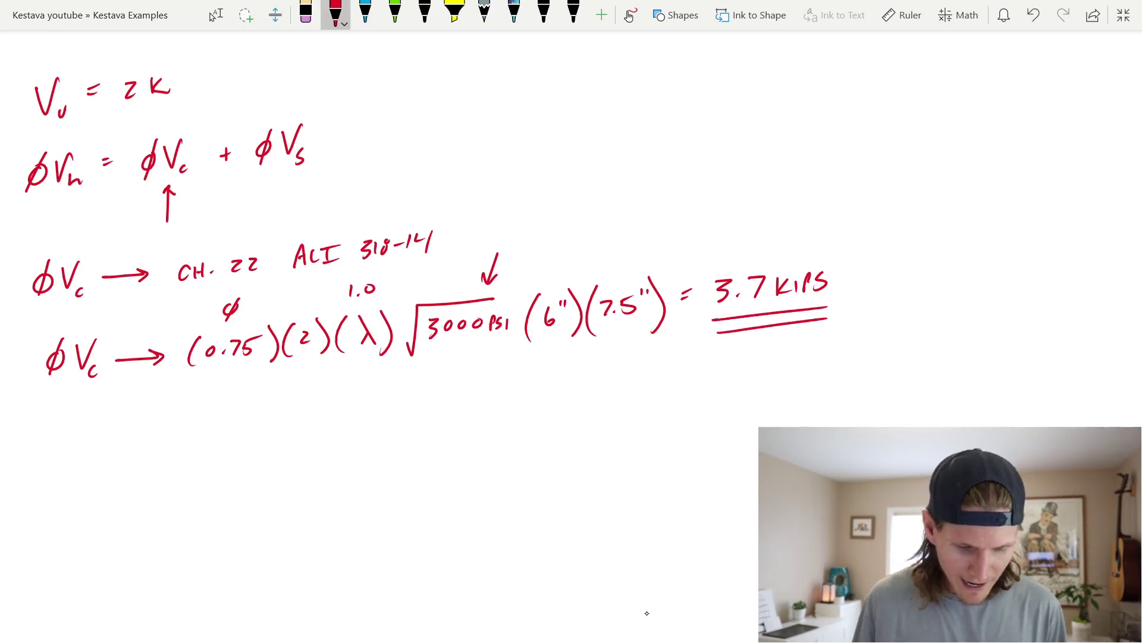
Write φVc > Vu = 2K on a new line below.
left_click_drag(76, 438, 62, 461)
mouse_move(85, 430)
left_mouse_down()
mouse_move(91, 450)
mouse_move(106, 423)
left_mouse_up()
mouse_move(108, 452)
left_mouse_down()
mouse_move(139, 427)
mouse_move(142, 441)
mouse_move(193, 414)
mouse_move(198, 439)
mouse_move(228, 415)
left_mouse_up()
left_click_drag(219, 424, 268, 425)
left_click_drag(285, 408, 285, 426)
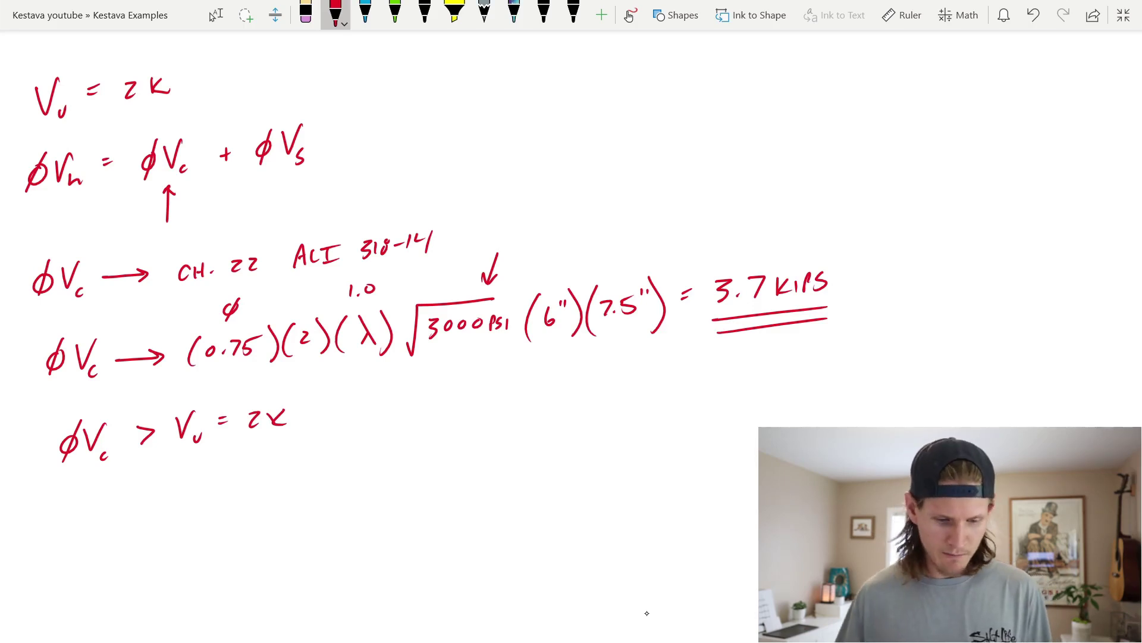
scroll(646, 612, "up", 7)
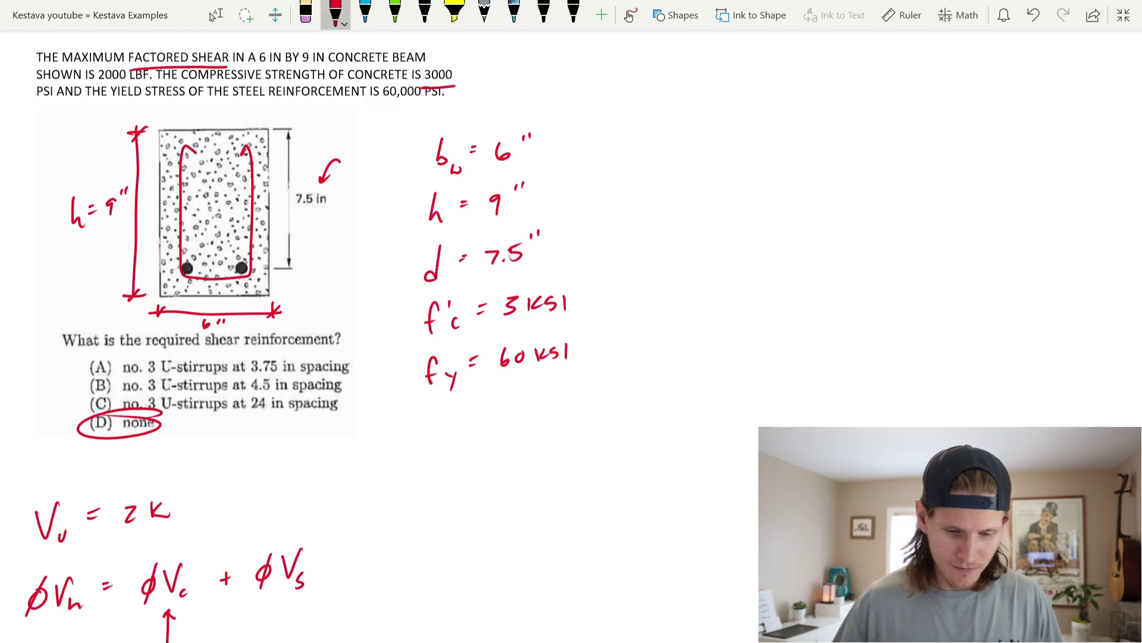
scroll(213, 16, "down", 10)
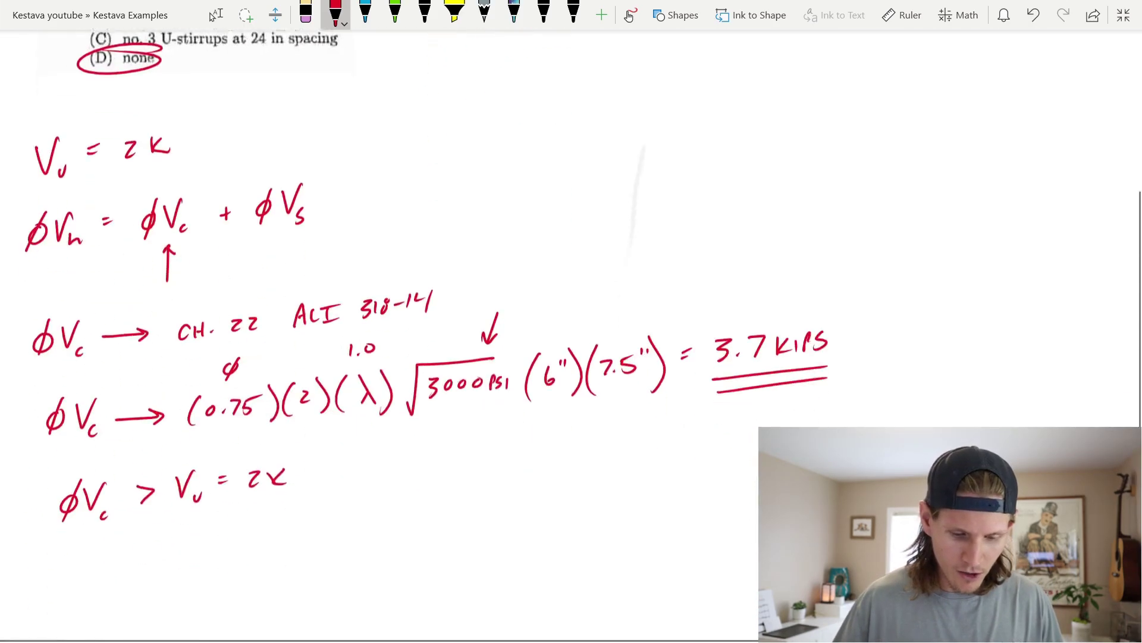
Handwrite Avmin. → CH 9. in red under the φVc > Vu comparison.
left_click(214, 15)
left_click(336, 11)
mouse_move(52, 356)
left_mouse_down()
mouse_move(78, 354)
mouse_move(73, 338)
mouse_move(100, 347)
left_mouse_up()
left_click(88, 351)
left_click_drag(105, 362, 126, 362)
left_click_drag(129, 362, 141, 361)
left_click(126, 351)
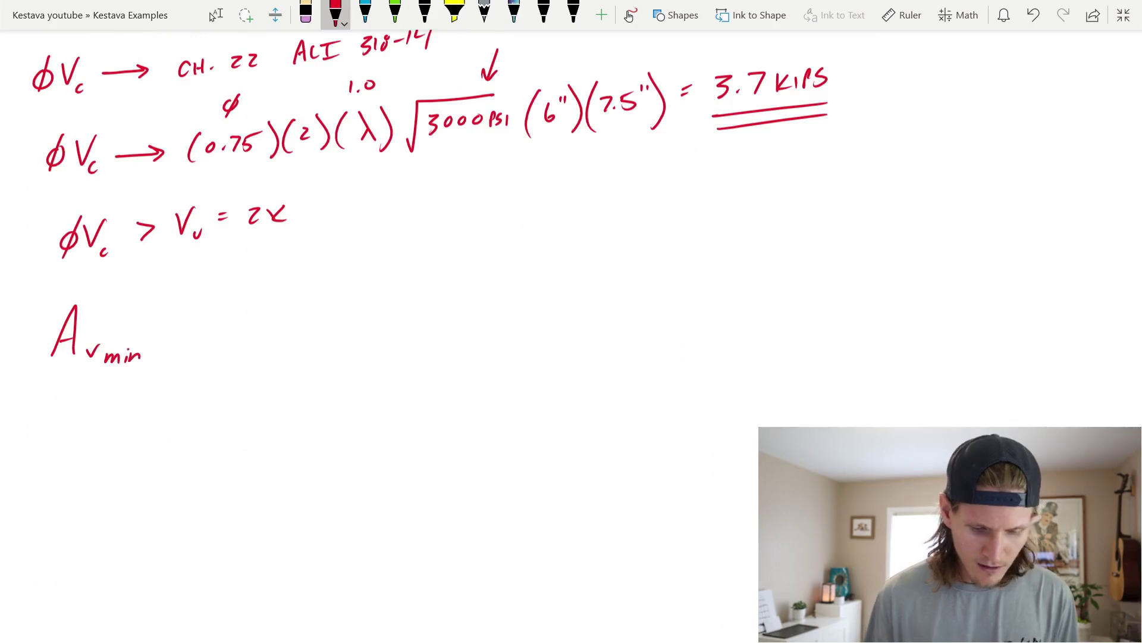
left_click(150, 360)
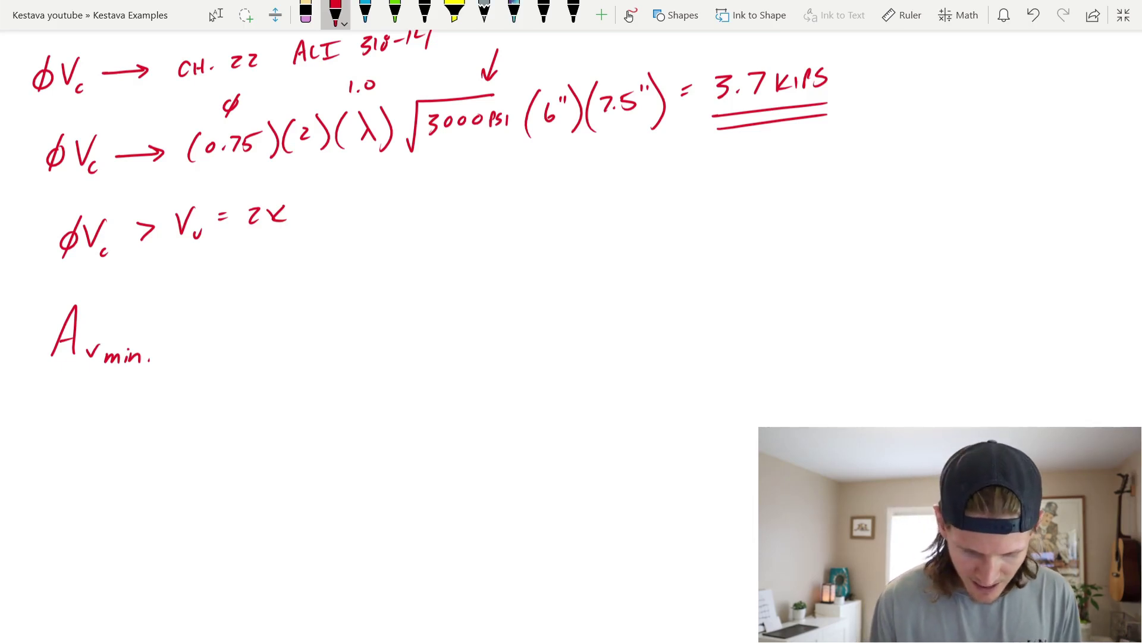
mouse_move(168, 337)
left_mouse_down()
mouse_move(206, 332)
mouse_move(200, 339)
left_mouse_up()
left_click_drag(257, 318, 257, 335)
left_click_drag(260, 326, 307, 325)
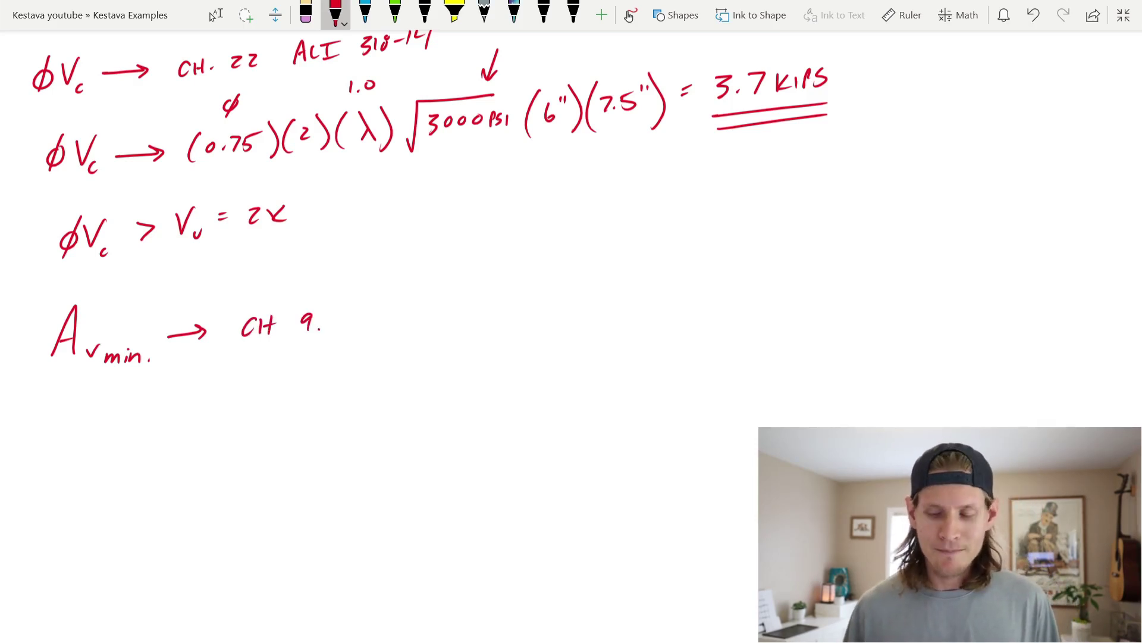
In the ACI 318-14 PDF, circle page number 135 and underline clause 9.5.3.1.
key("alt+Tab")
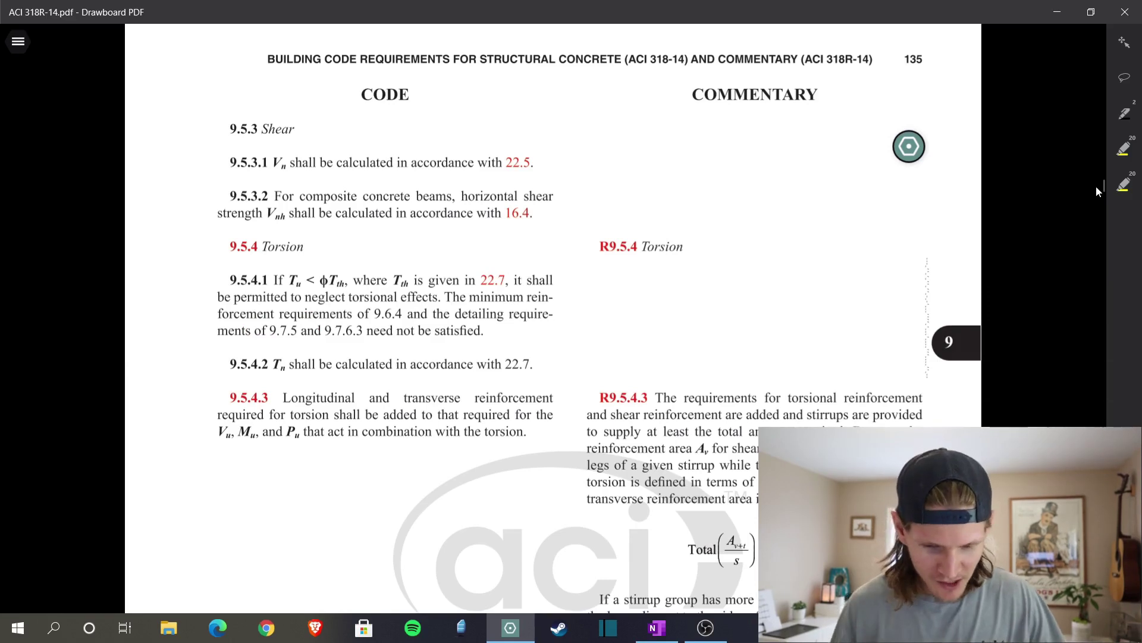
scroll(1095, 186, "up", 1)
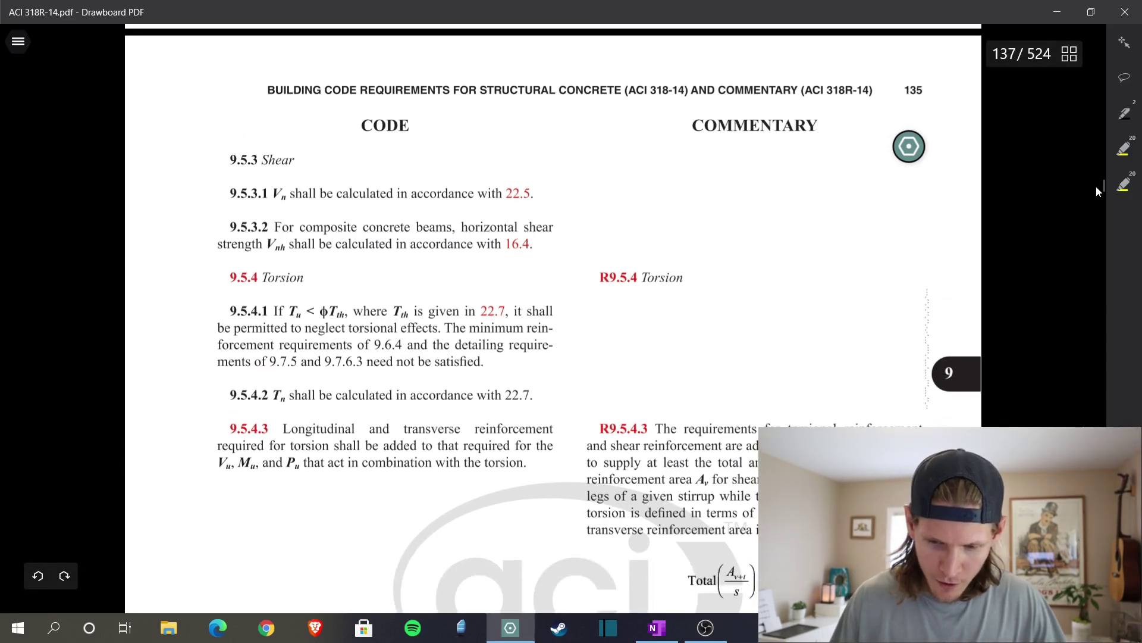
mouse_move(929, 79)
left_mouse_down()
mouse_move(943, 106)
mouse_move(940, 69)
left_mouse_up()
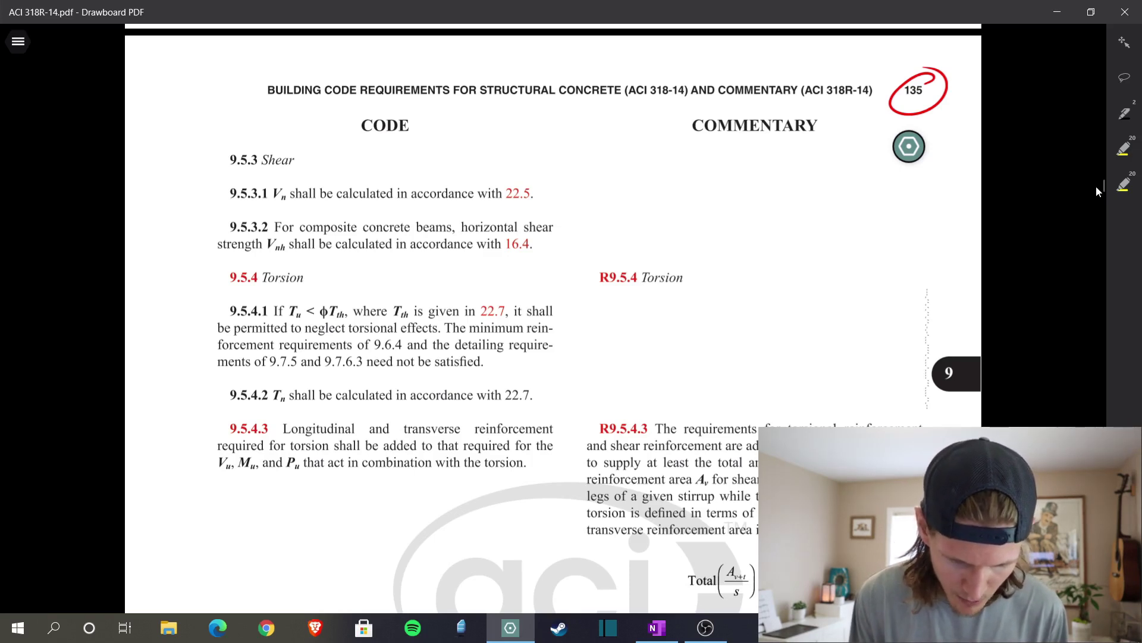
left_click_drag(221, 212, 568, 198)
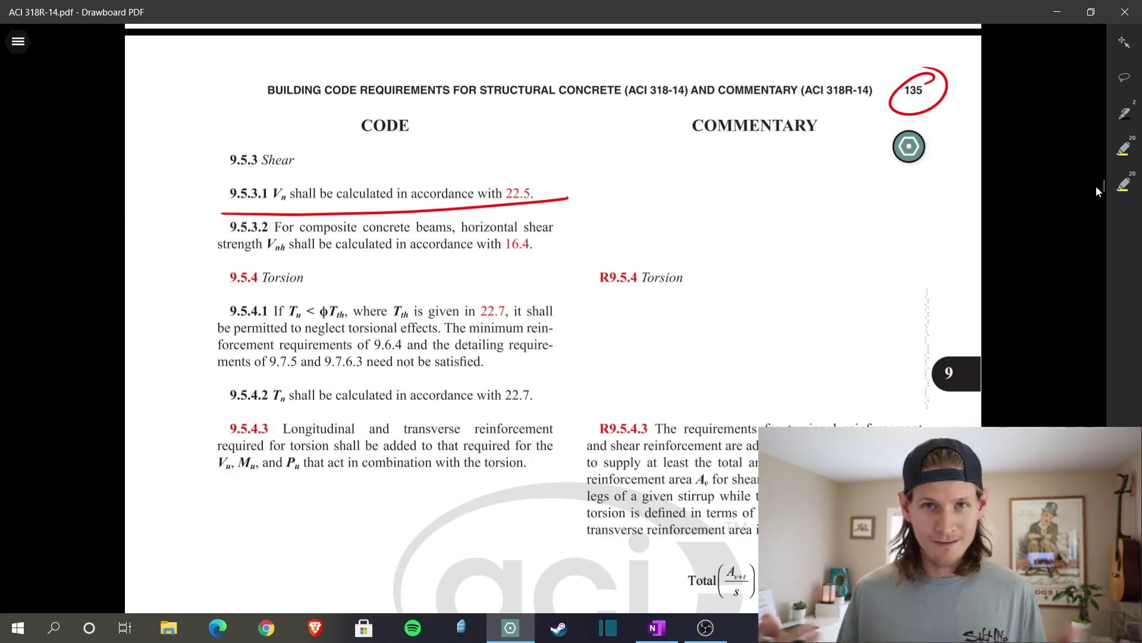
On page 138, underline the Minimum shear reinforcement heading, Table 9.6.3.1 reference, and 0.5φVc < Vu ≤ φVc condition.
scroll(1096, 187, "down", 3)
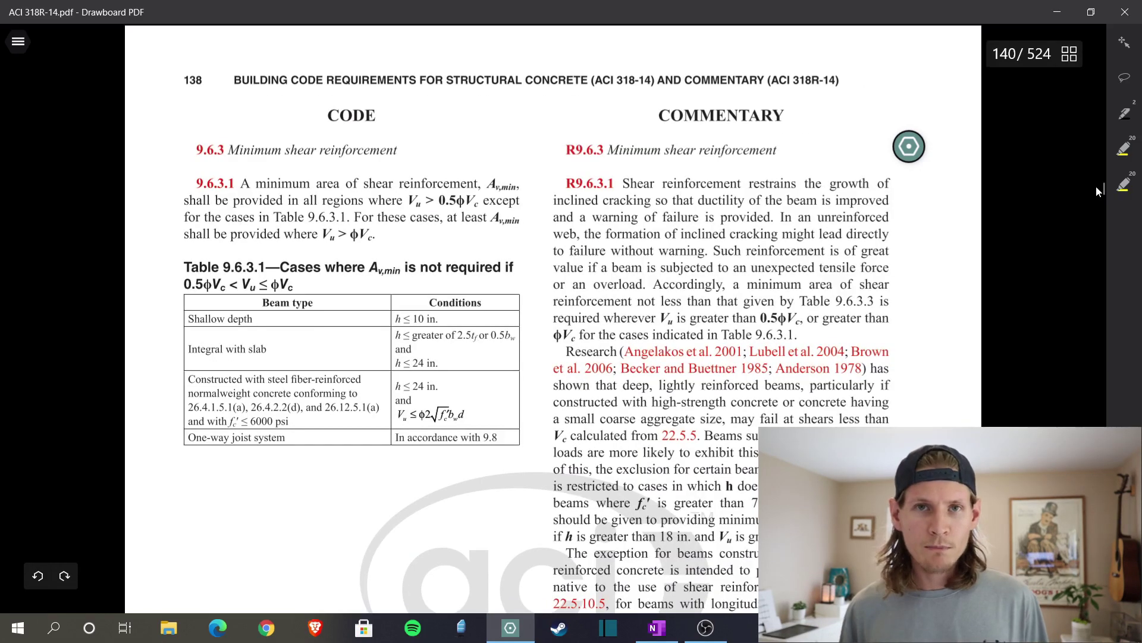
left_click_drag(204, 57, 219, 75)
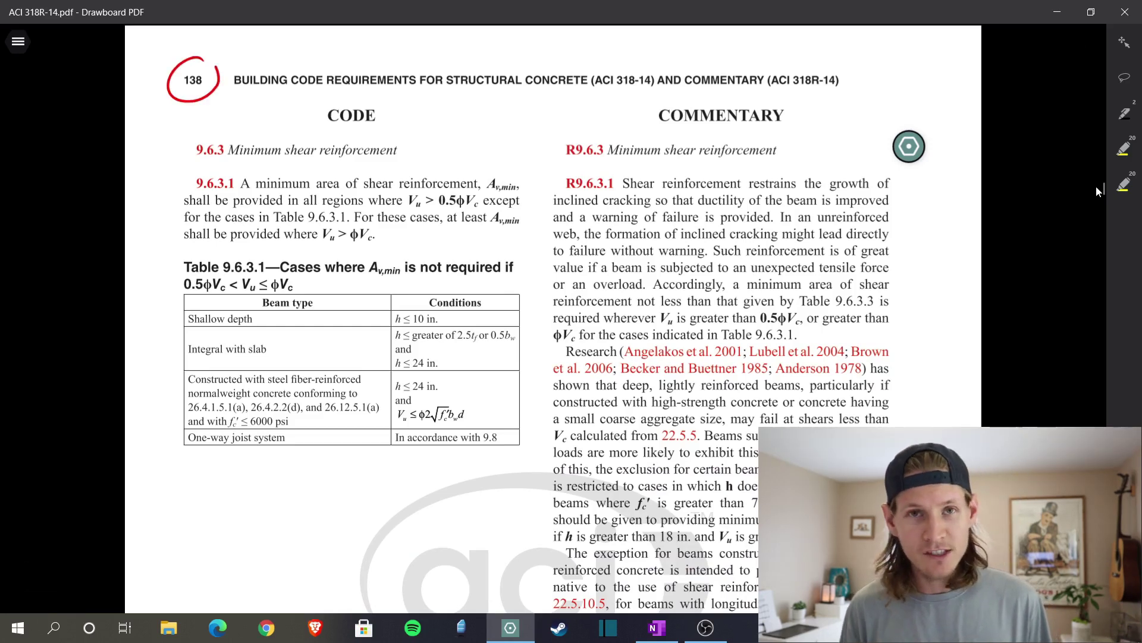
mouse_move(227, 164)
left_mouse_down()
mouse_move(336, 153)
mouse_move(399, 162)
left_mouse_up()
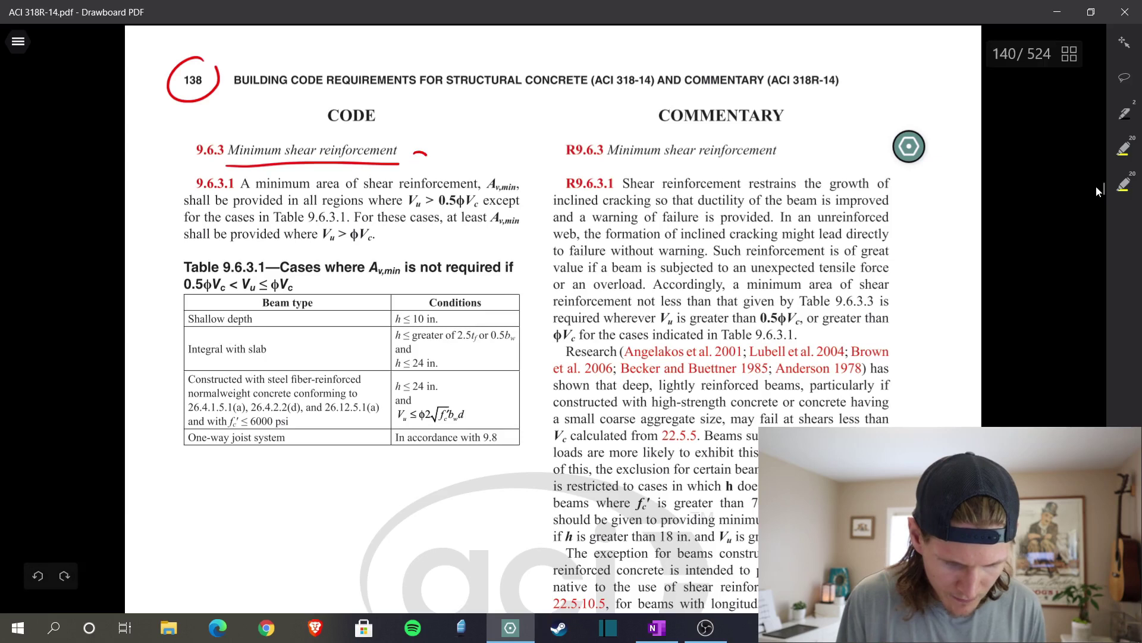
left_click_drag(415, 154, 438, 168)
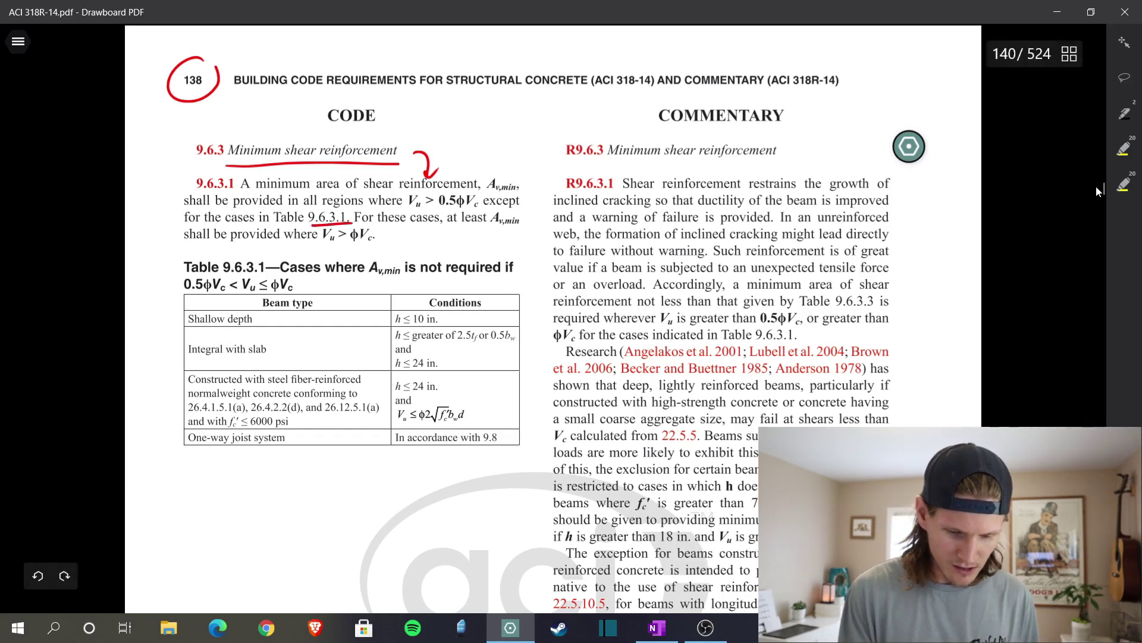
left_click_drag(308, 224, 352, 222)
left_click_drag(390, 232, 410, 246)
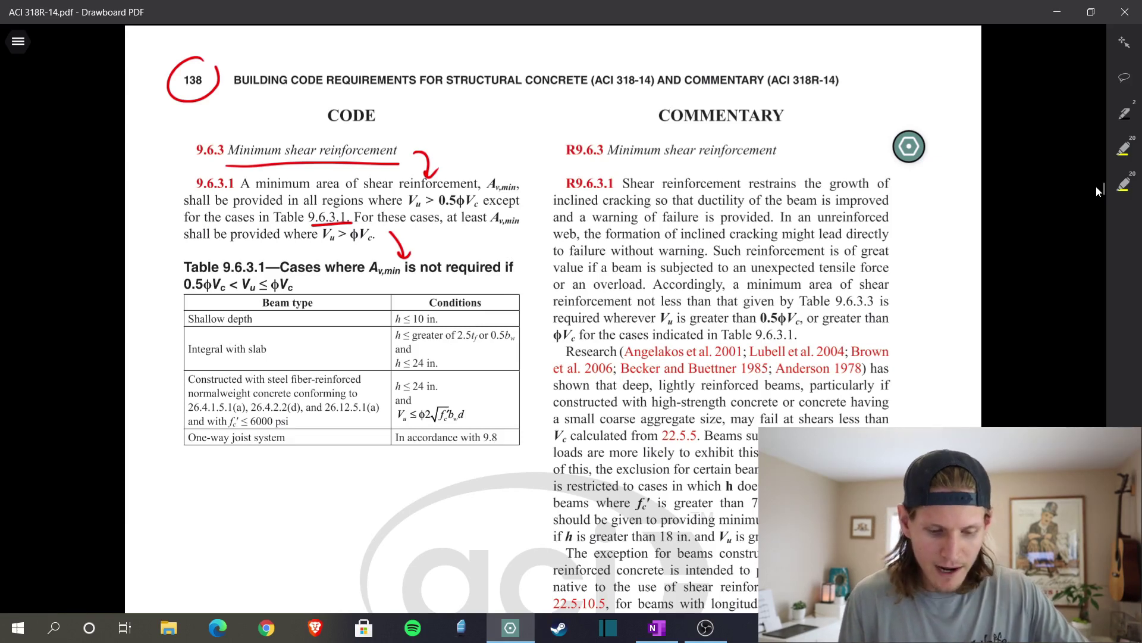
left_click_drag(185, 296, 304, 293)
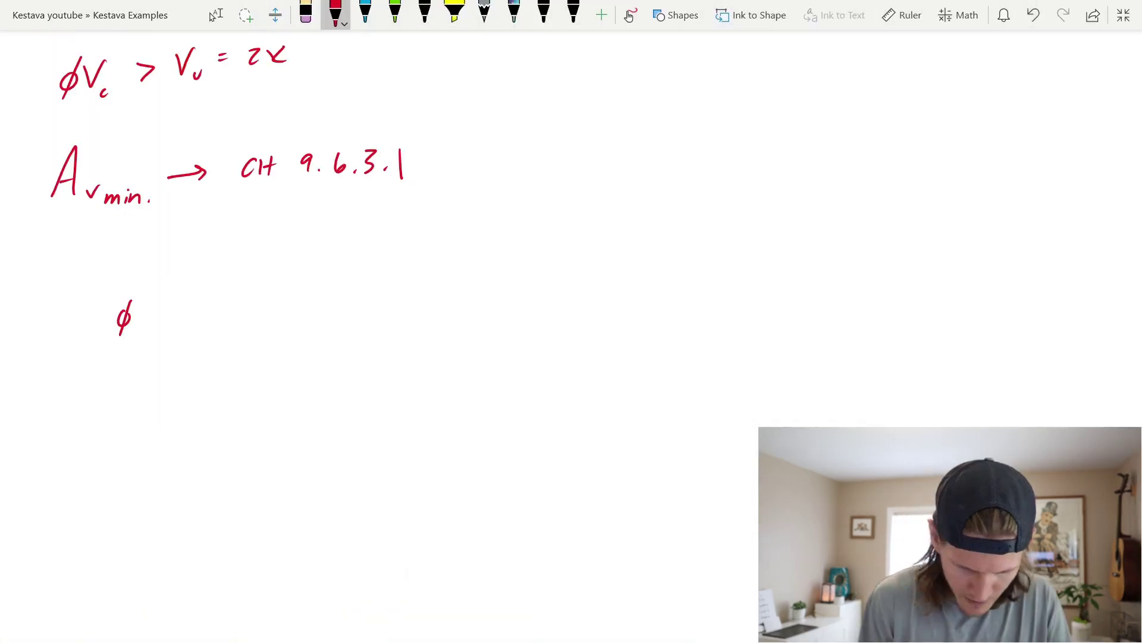
Write the inequality φVc/2 < Vu ≤ φVc in red ink.
mouse_move(133, 301)
left_mouse_down()
mouse_move(152, 295)
mouse_move(156, 324)
mouse_move(175, 332)
mouse_move(156, 361)
left_mouse_up()
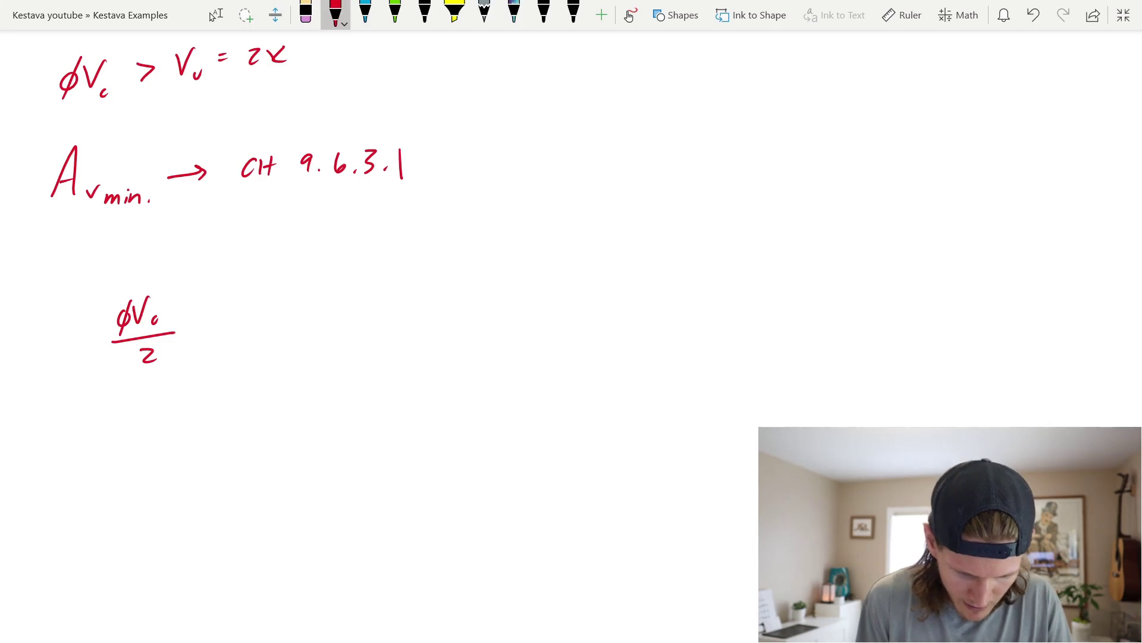
mouse_move(213, 314)
left_mouse_down()
mouse_move(218, 336)
mouse_move(269, 291)
mouse_move(277, 322)
mouse_move(327, 323)
left_mouse_up()
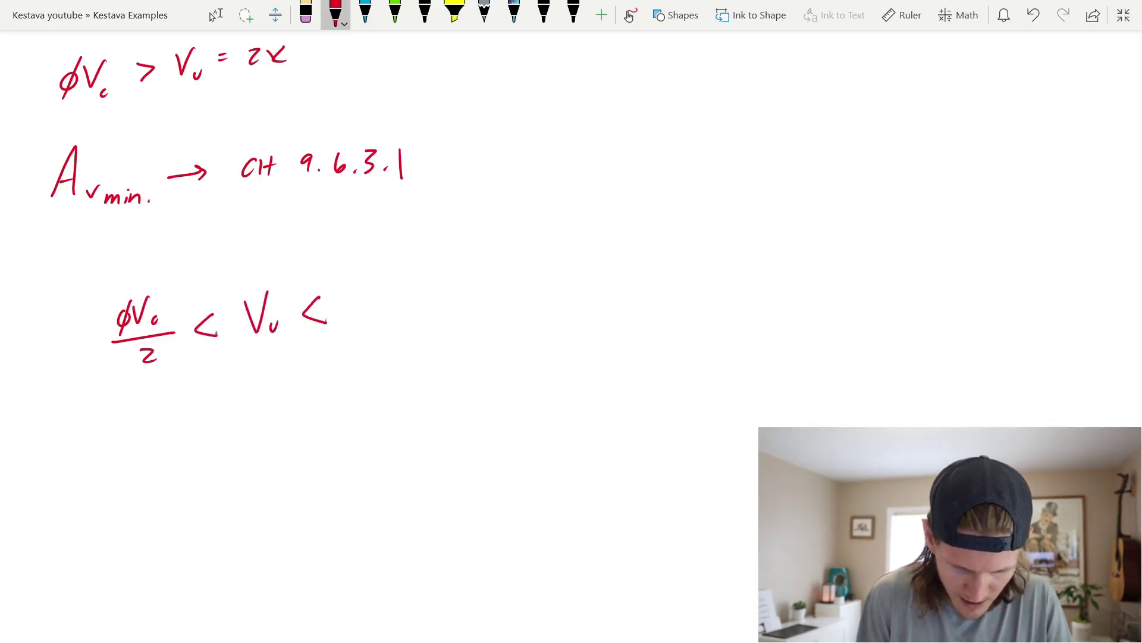
mouse_move(366, 285)
left_mouse_down()
mouse_move(356, 310)
mouse_move(387, 270)
mouse_move(393, 302)
left_mouse_up()
left_click_drag(301, 326, 326, 329)
Write 1.85K < 2K ≤ 3.7K beneath the inequality and tick it.
scroll(572, 238, "up", 1)
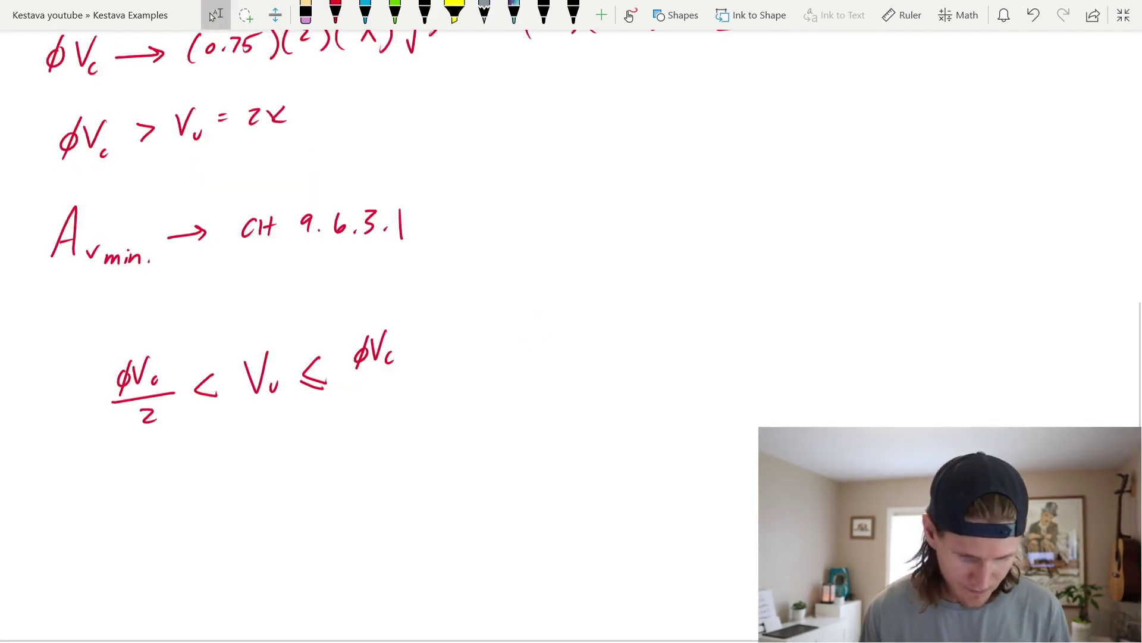
scroll(571, 267, "up", 1)
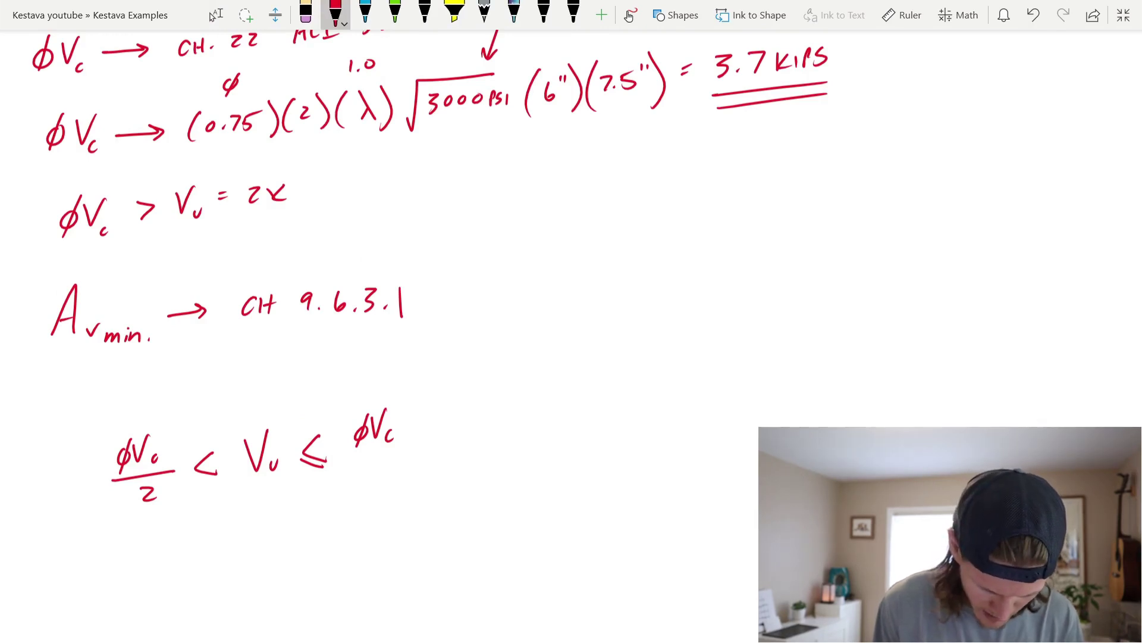
left_click(137, 543)
mouse_move(125, 532)
left_mouse_down()
mouse_move(126, 550)
mouse_move(157, 530)
mouse_move(165, 545)
mouse_move(177, 523)
mouse_move(185, 544)
left_mouse_up()
mouse_move(197, 528)
left_mouse_down()
mouse_move(198, 544)
mouse_move(273, 531)
left_mouse_up()
mouse_move(288, 518)
left_mouse_down()
mouse_move(289, 533)
mouse_move(319, 521)
mouse_move(335, 530)
left_mouse_up()
mouse_move(317, 533)
left_mouse_down()
mouse_move(356, 512)
mouse_move(358, 525)
mouse_move(417, 518)
left_mouse_up()
left_click(371, 522)
scroll(455, 327, "down", 3)
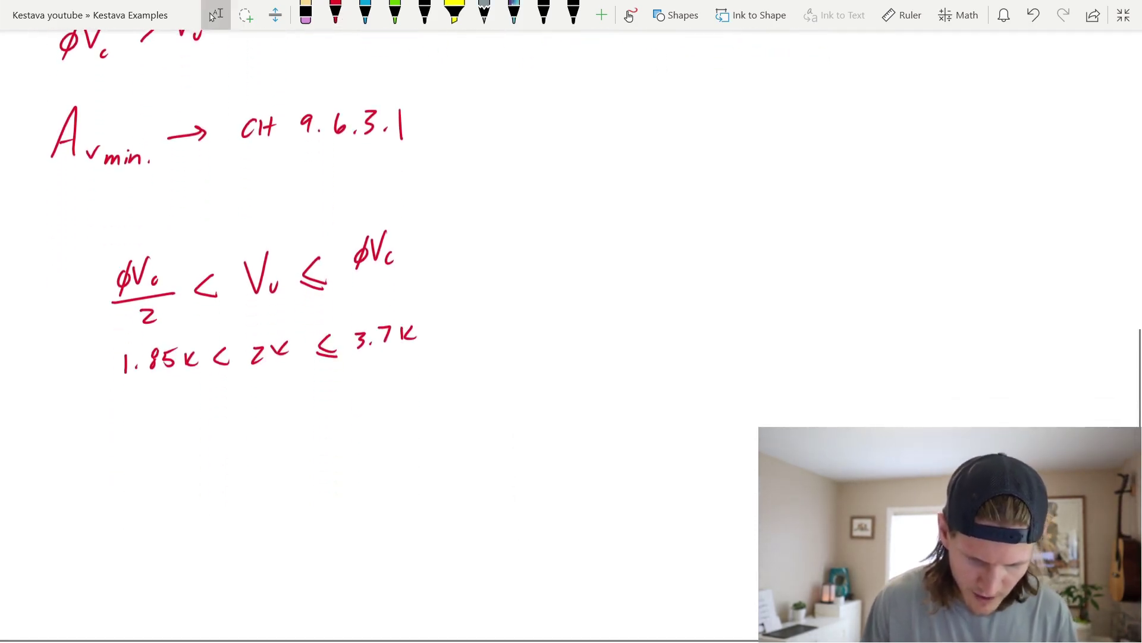
left_click_drag(456, 326, 488, 301)
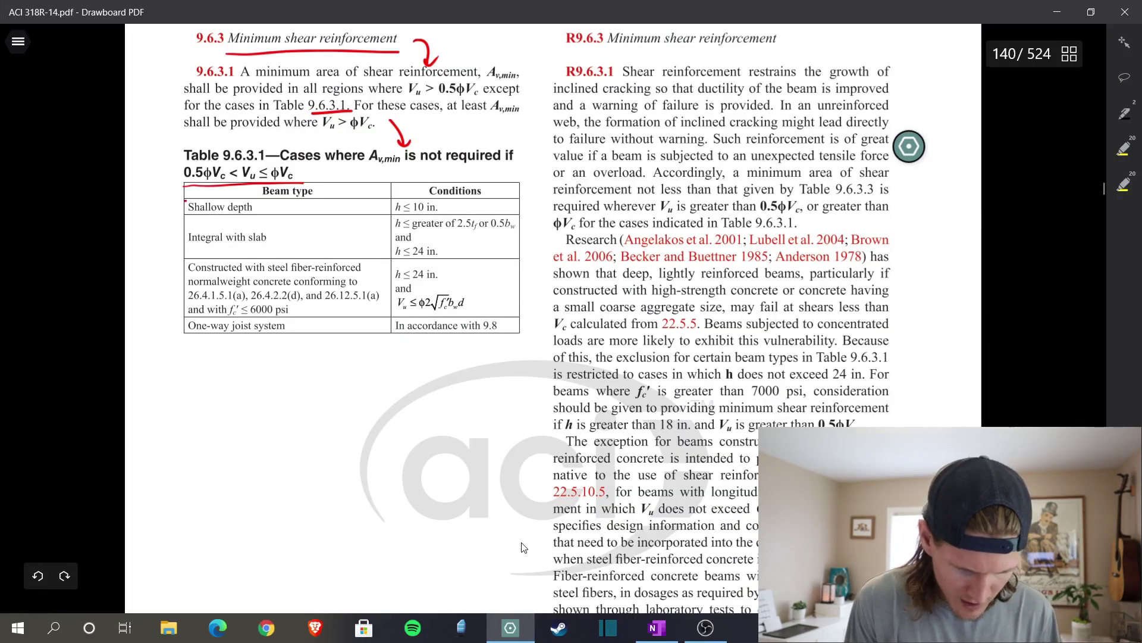
Bracket Table 9.6.3.1's beam-type rows and sketch a two-bar beam section labelled h = 9".
mouse_move(185, 201)
left_mouse_down()
mouse_move(174, 315)
mouse_move(186, 344)
left_mouse_up()
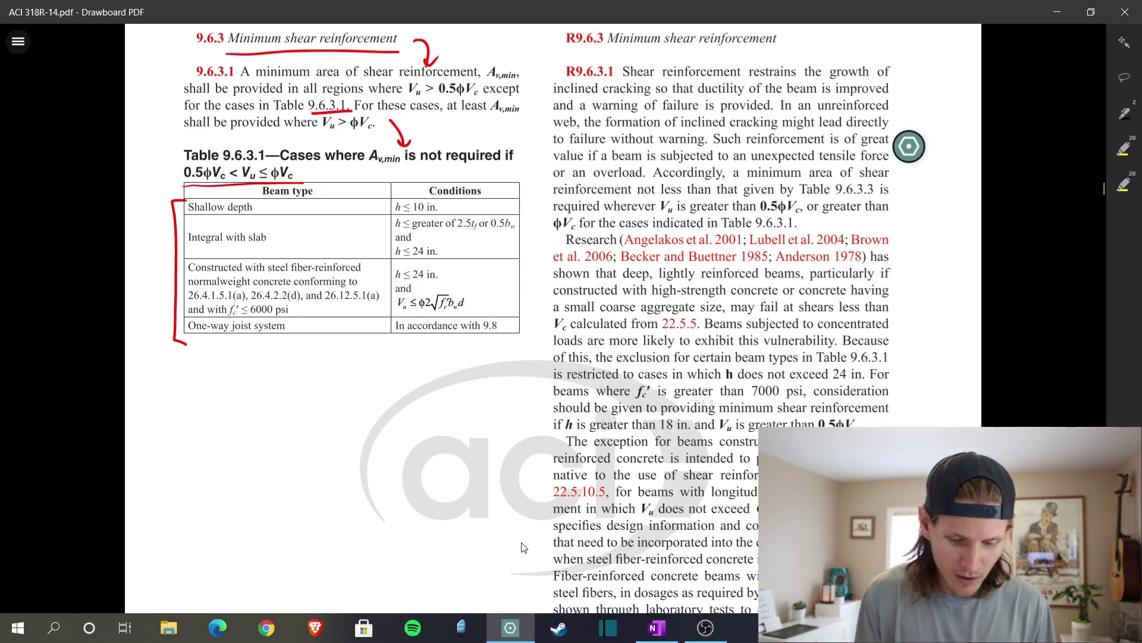
mouse_move(317, 409)
left_mouse_down()
mouse_move(321, 447)
mouse_move(366, 417)
left_mouse_up()
mouse_move(374, 409)
left_mouse_down()
mouse_move(404, 491)
mouse_move(453, 492)
left_mouse_up()
mouse_move(411, 405)
left_mouse_down()
mouse_move(449, 407)
mouse_move(456, 493)
left_mouse_up()
left_click(419, 473)
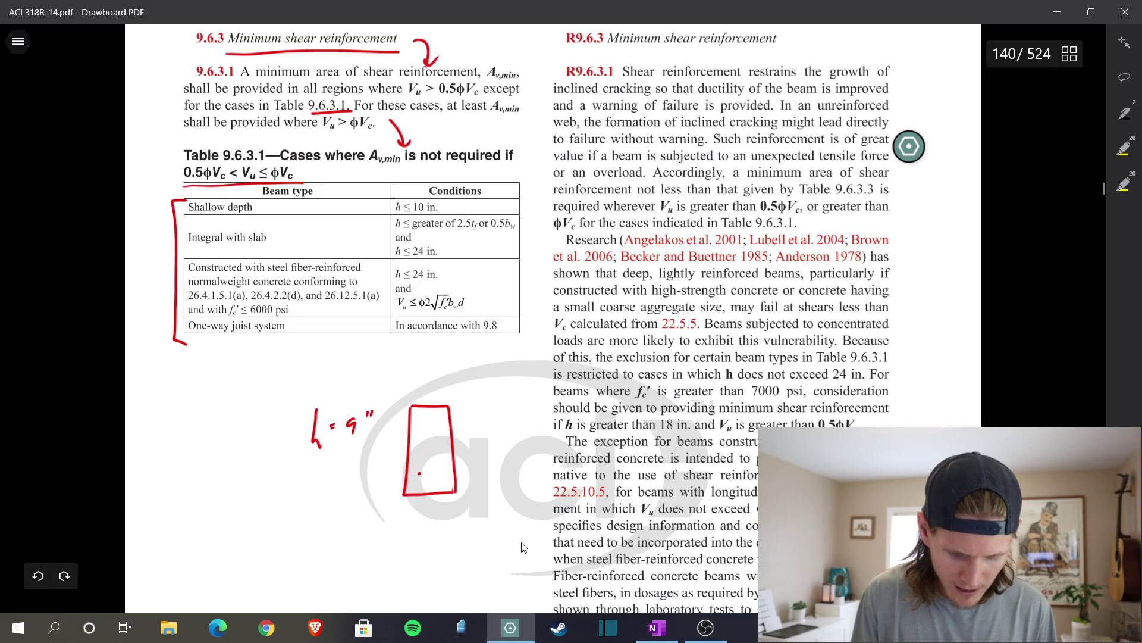
left_click(440, 474)
mouse_move(384, 404)
left_mouse_down()
mouse_move(397, 403)
mouse_move(395, 492)
left_mouse_up()
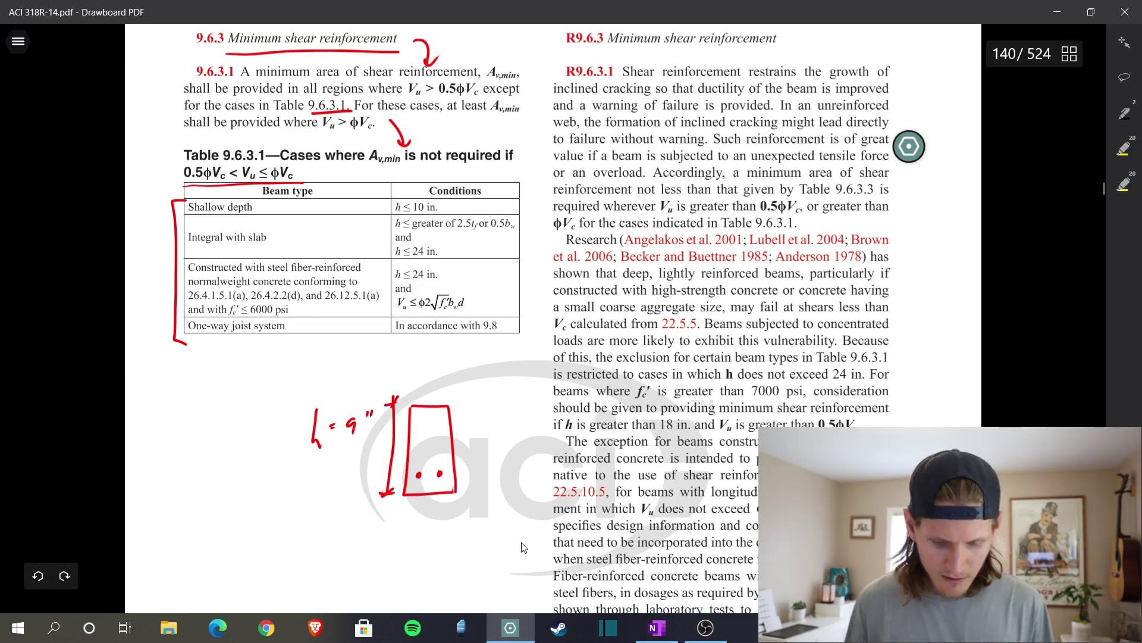
left_click_drag(336, 454, 371, 466)
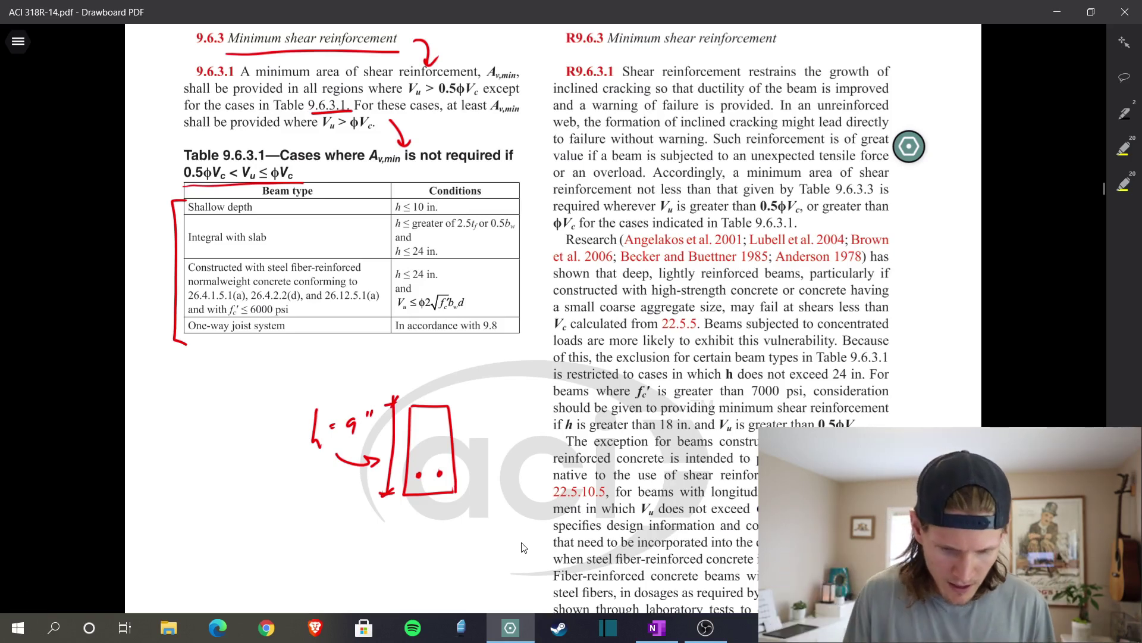
Tick the Shallow depth h ≤ 10 in. row and start writing Av,min below the table.
left_click_drag(521, 202, 545, 188)
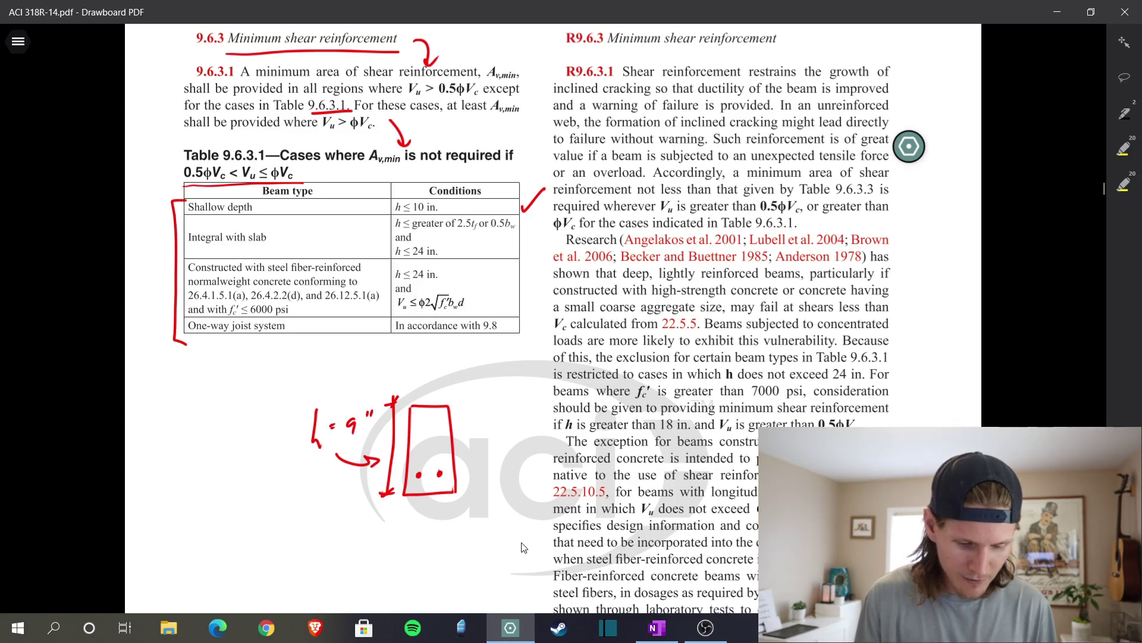
left_click_drag(159, 412, 189, 406)
left_click_drag(194, 417, 246, 385)
left_click(208, 414)
Complete the note Av,min = 0 below the table.
left_click_drag(265, 375, 257, 390)
left_click_drag(257, 390, 266, 374)
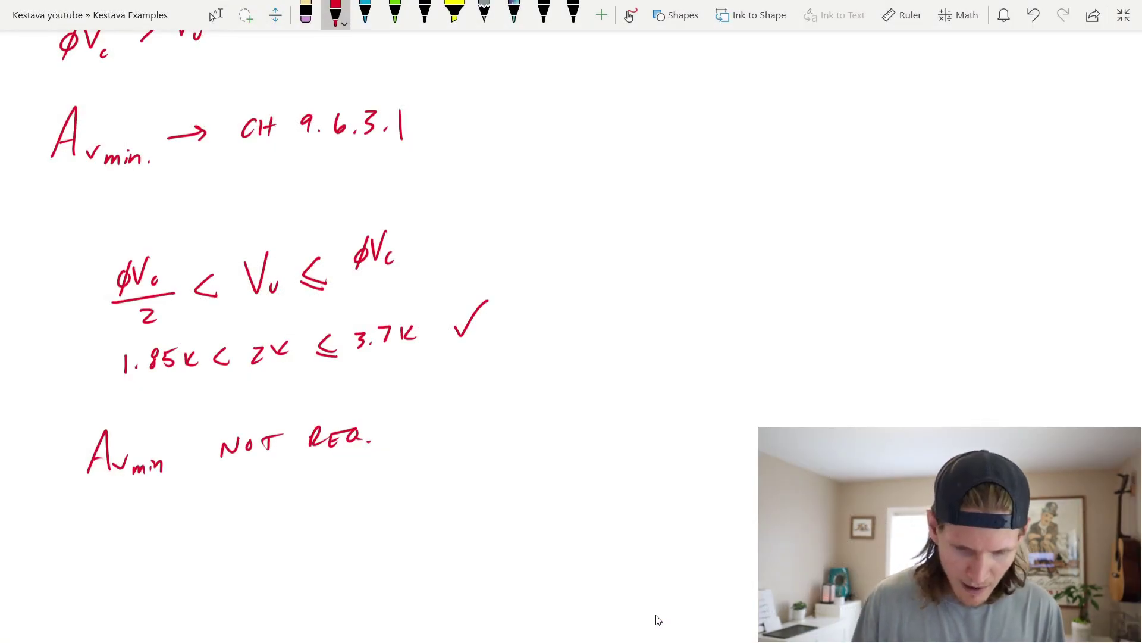
scroll(657, 618, "up", 15)
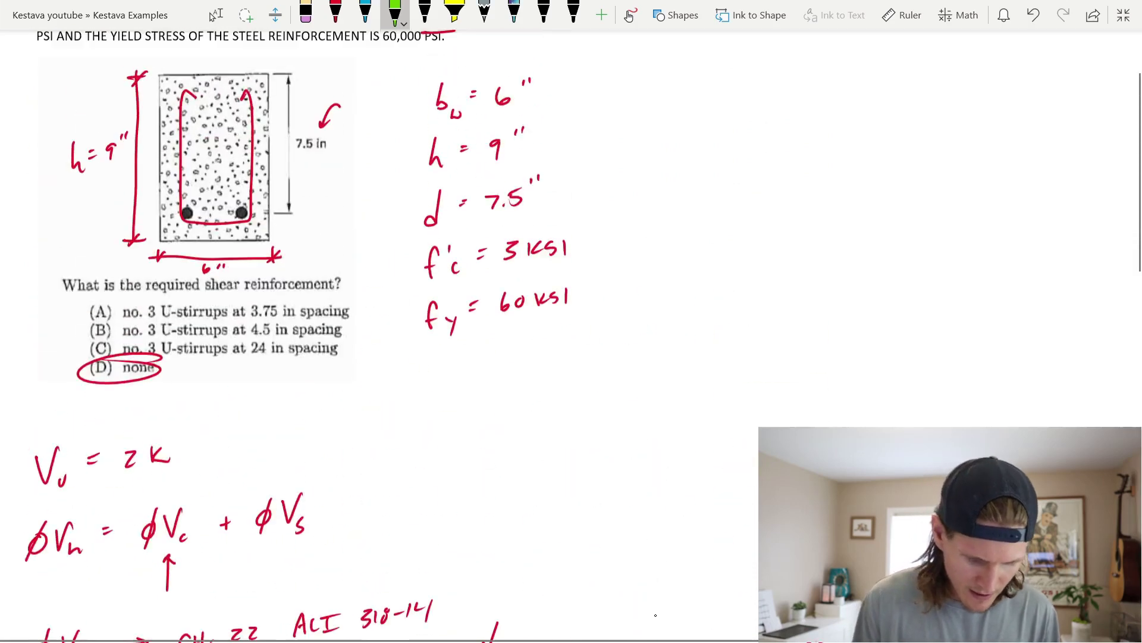
scroll(656, 616, "up", 3)
Undo the red circle on answer (D) none and circle it in green instead.
left_click(305, 13)
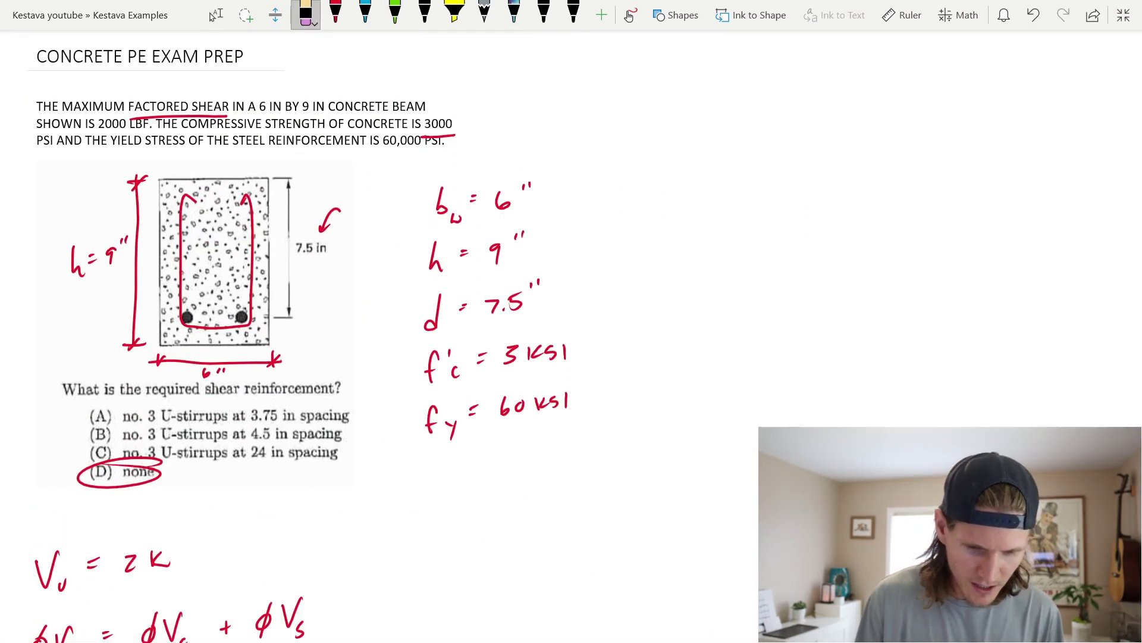
key("ctrl+z")
left_click(394, 13)
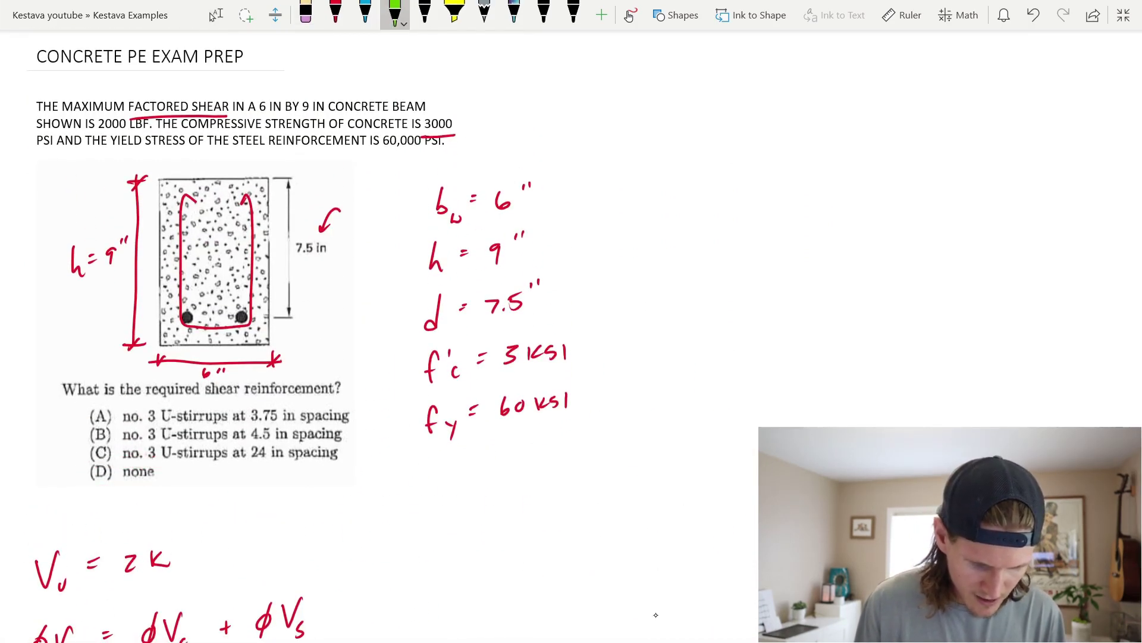
mouse_move(149, 461)
left_mouse_down()
mouse_move(83, 487)
mouse_move(161, 458)
left_mouse_up()
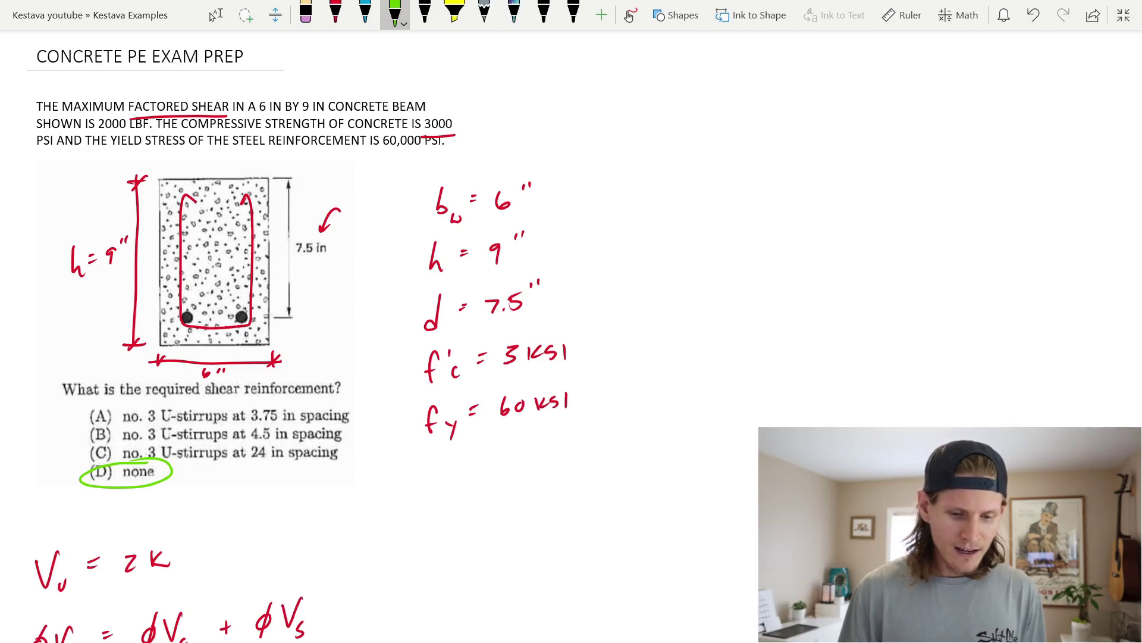
left_click(335, 13)
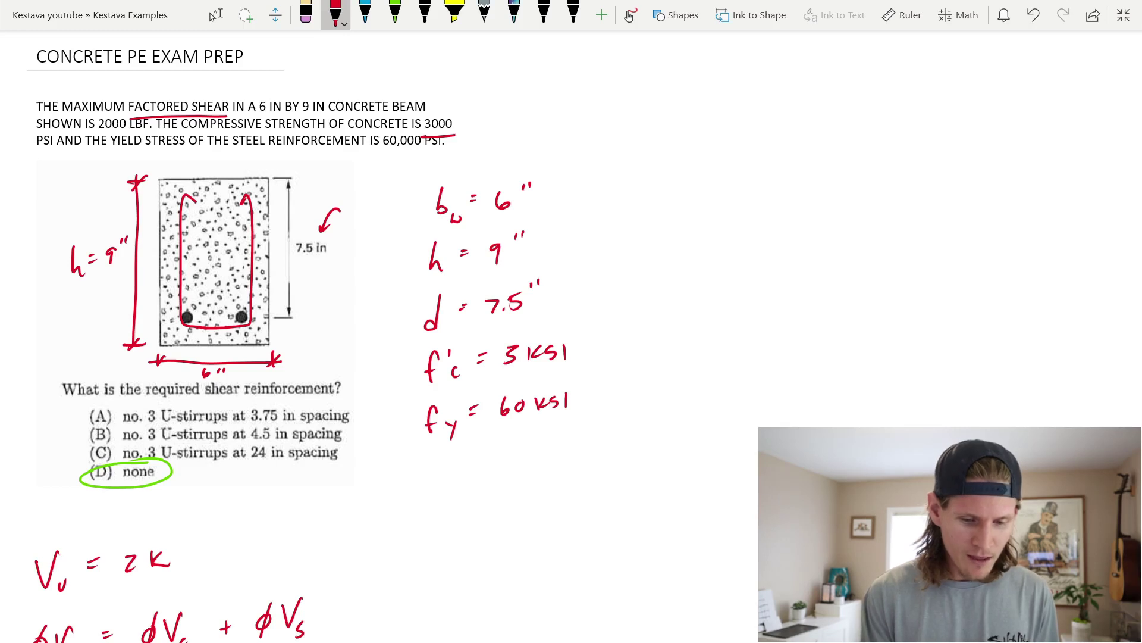
left_click(395, 12)
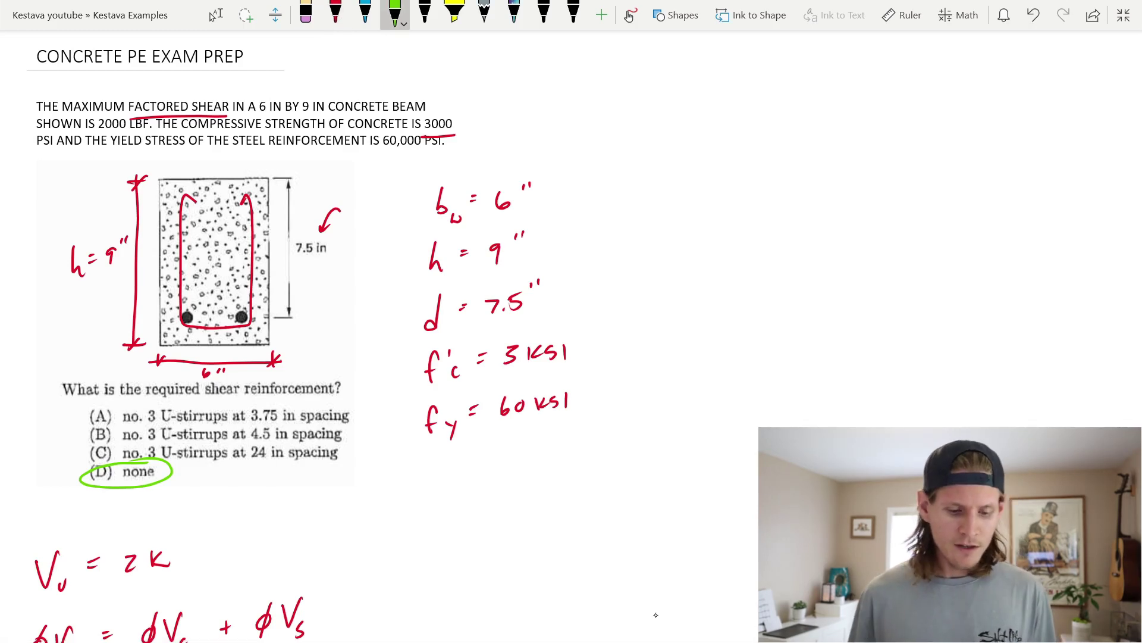
In green, circle 2000 LBF, strike out options (A) and (B), and arrow option C's 24 in spacing.
left_click_drag(146, 116, 159, 123)
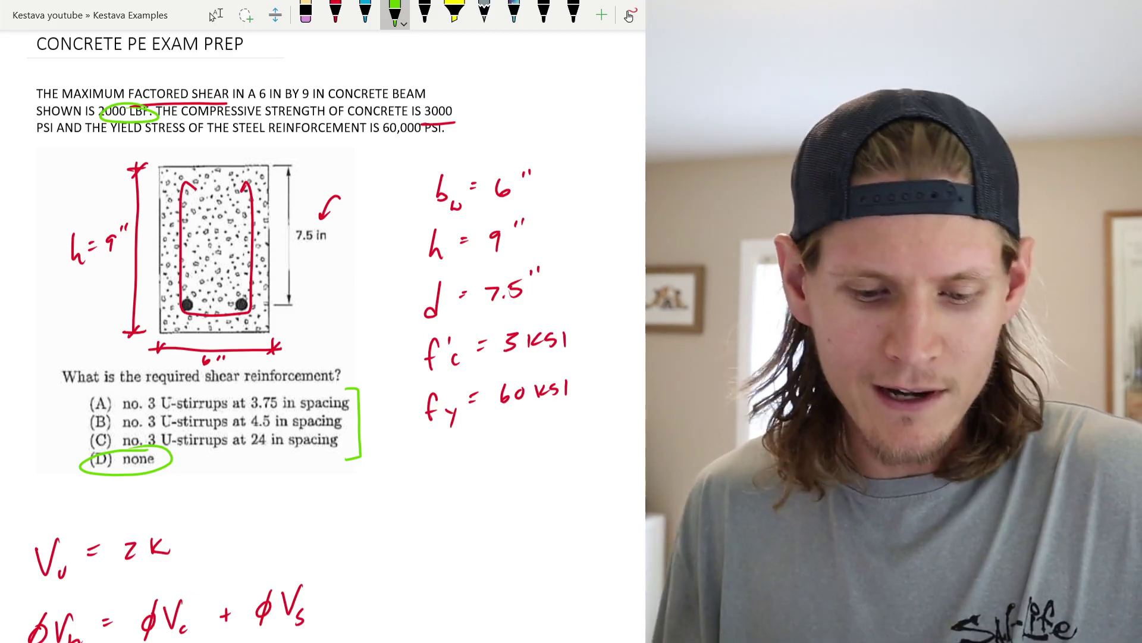
left_click_drag(82, 410, 122, 396)
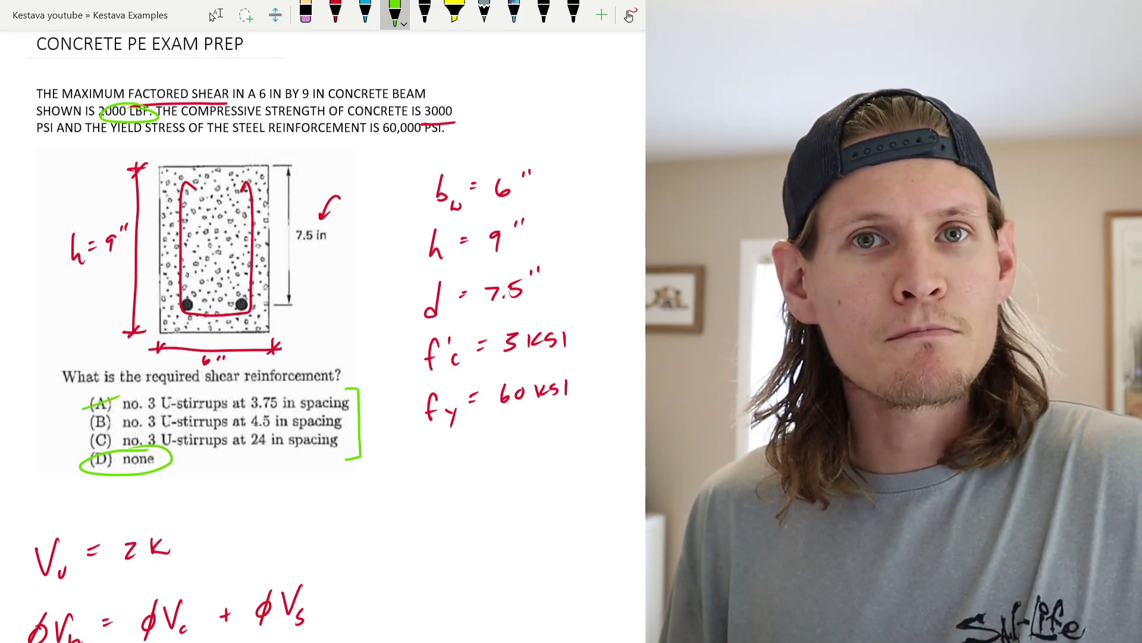
left_click_drag(81, 431, 121, 413)
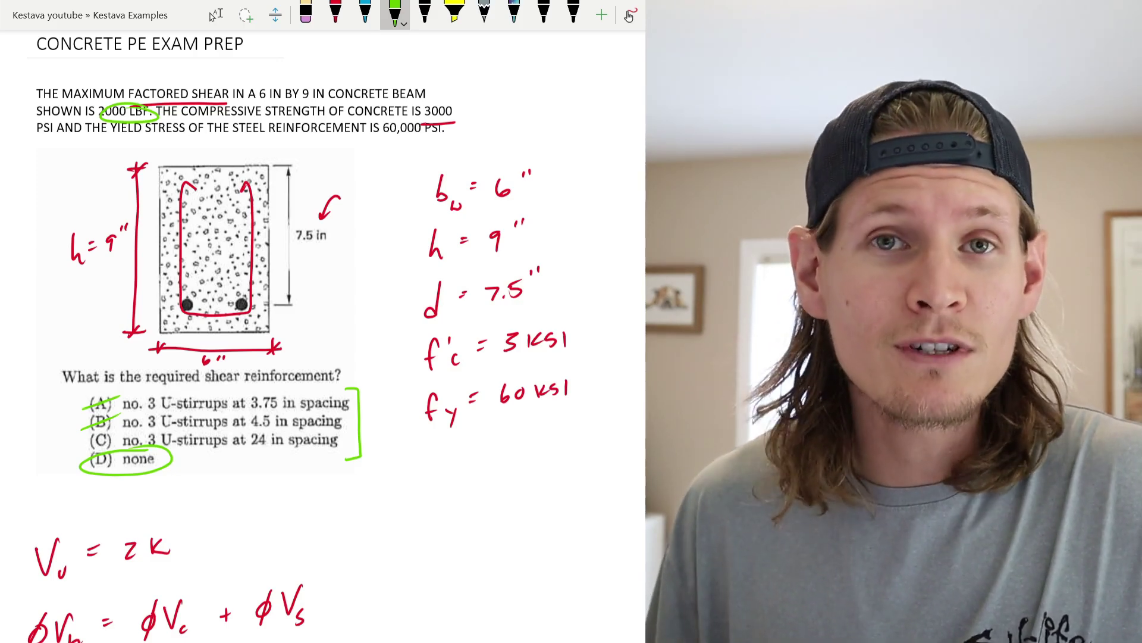
left_click_drag(274, 478, 274, 456)
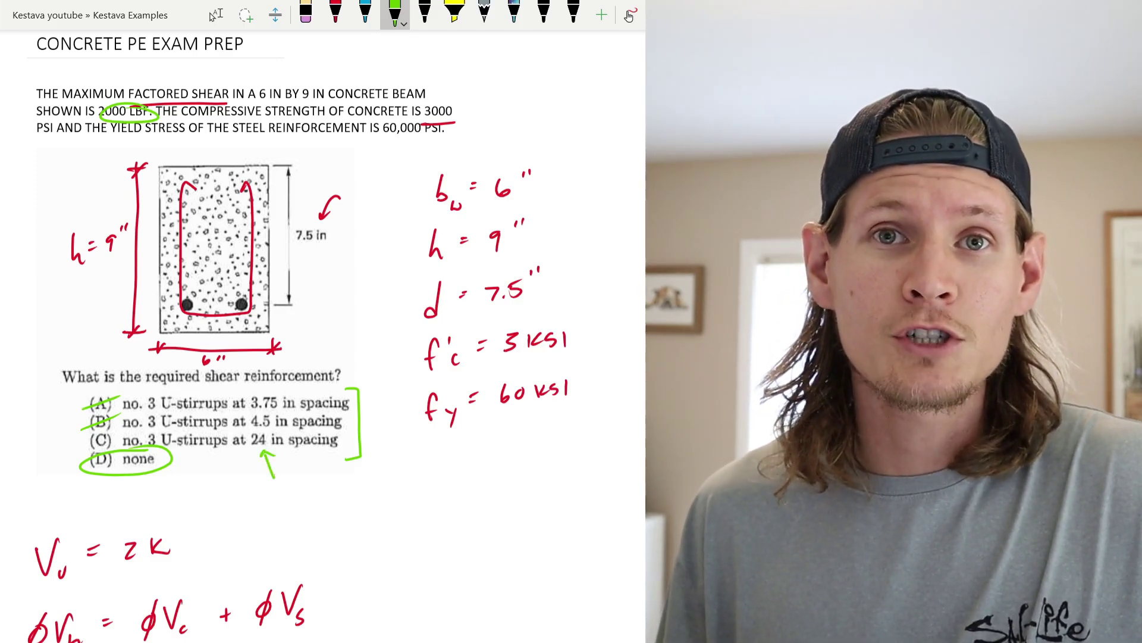